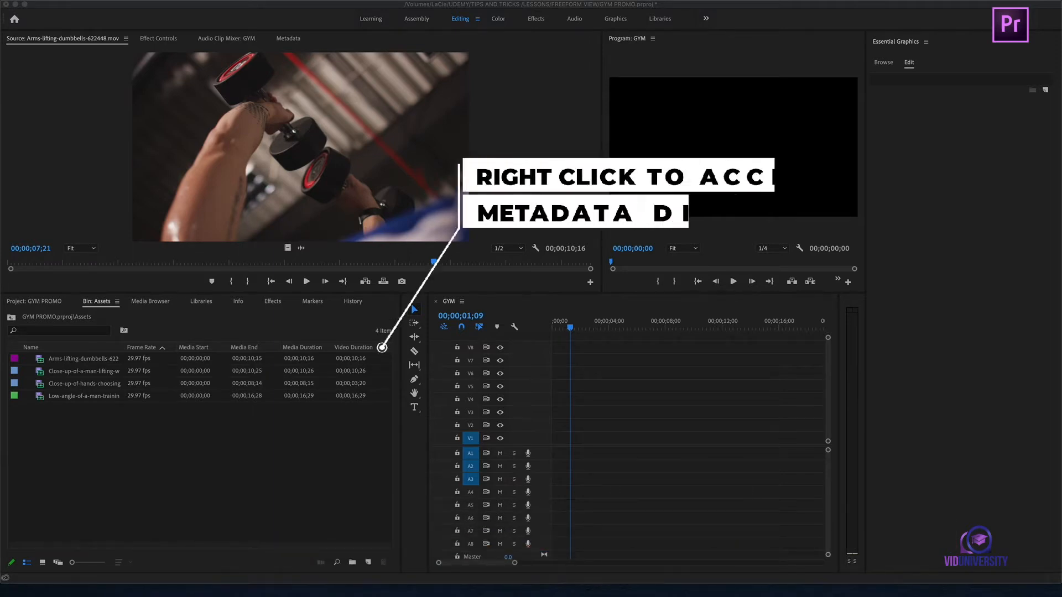
# - Add the Video Usage and Audio Usage columns to the Assets bin through the Metadata Display settings
pyautogui.rightClick(368, 349)
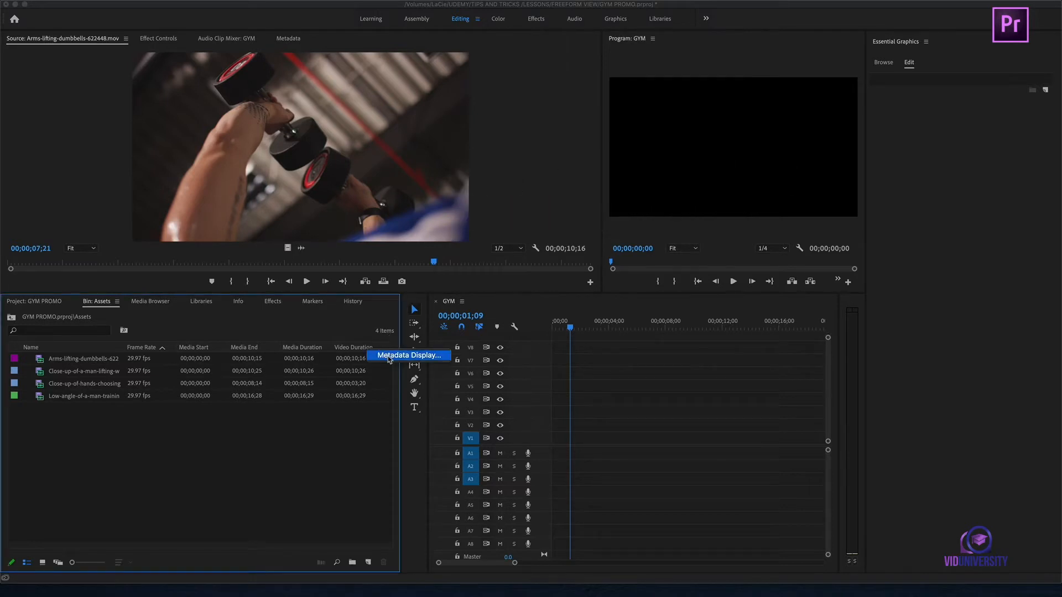
pyautogui.click(390, 357)
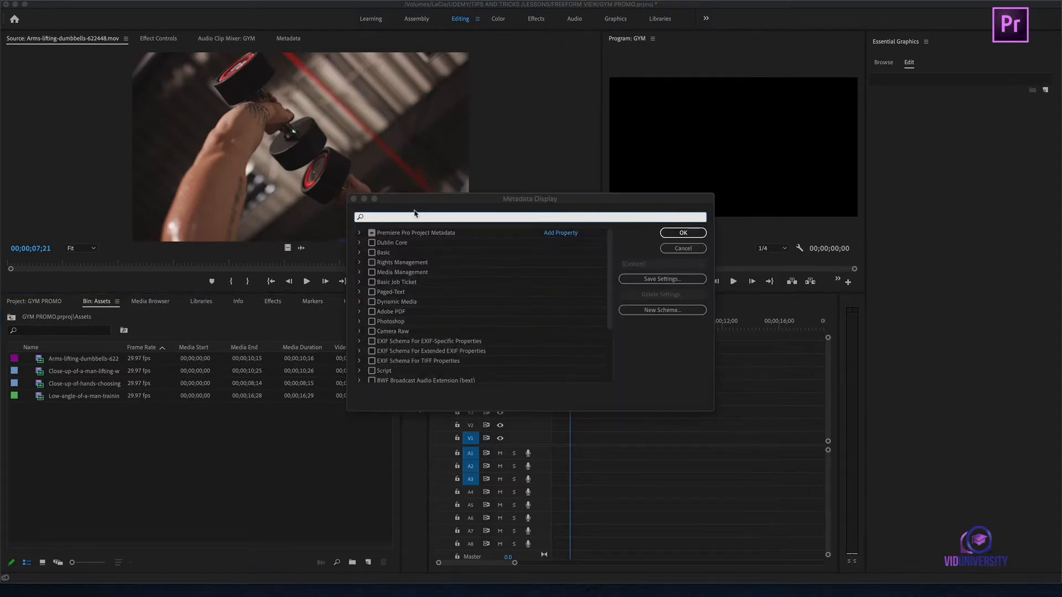
pyautogui.click(410, 216)
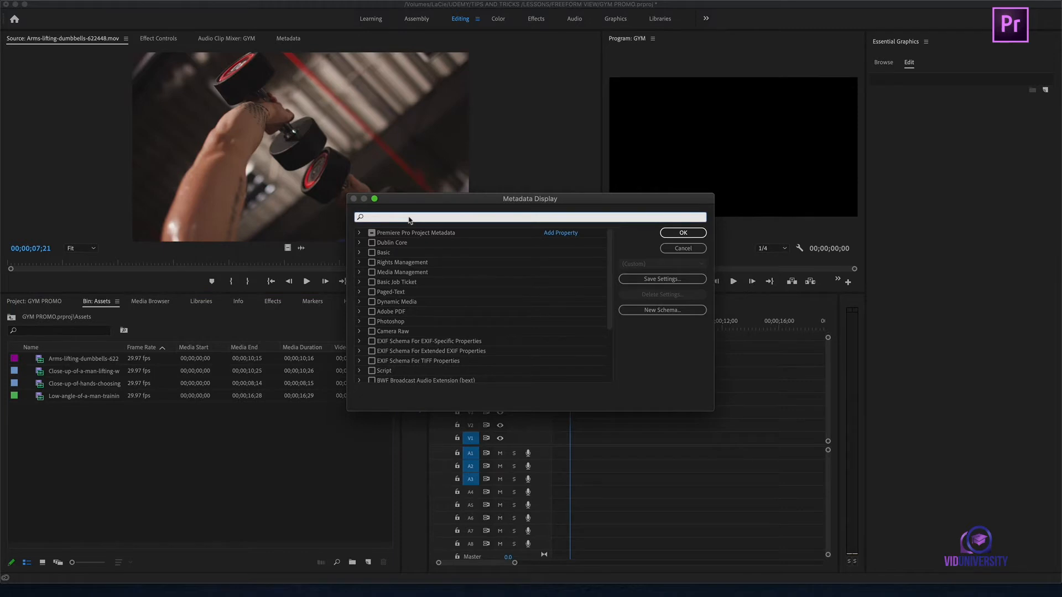
pyautogui.write('us')
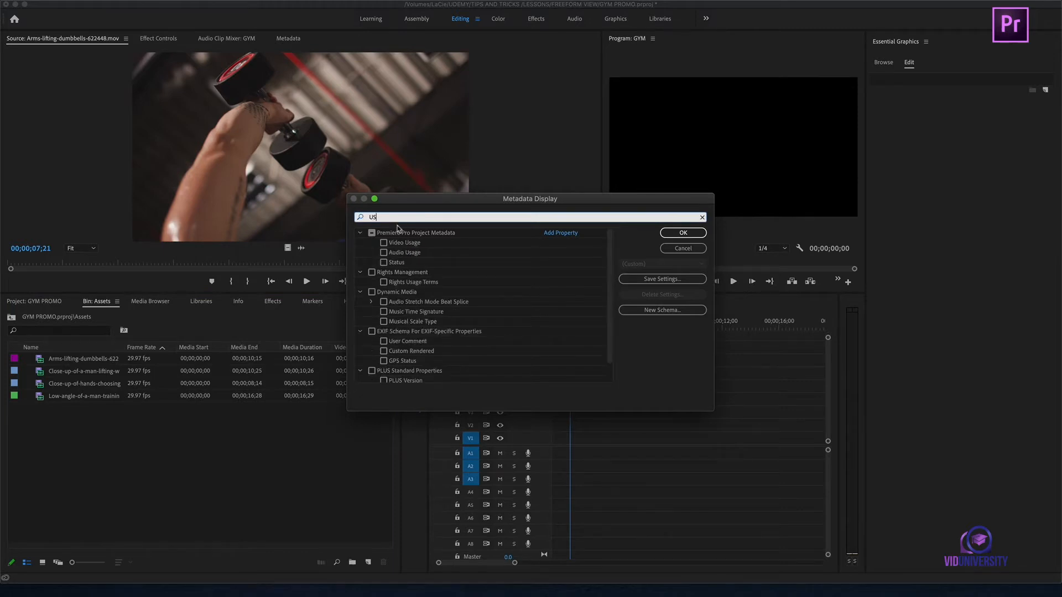
pyautogui.click(384, 243)
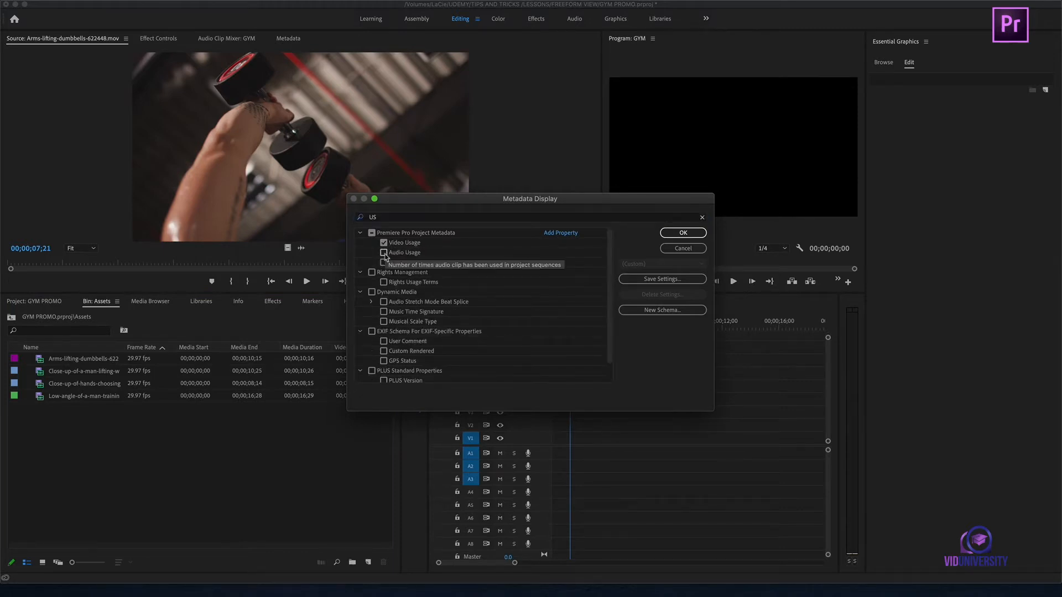
pyautogui.click(383, 252)
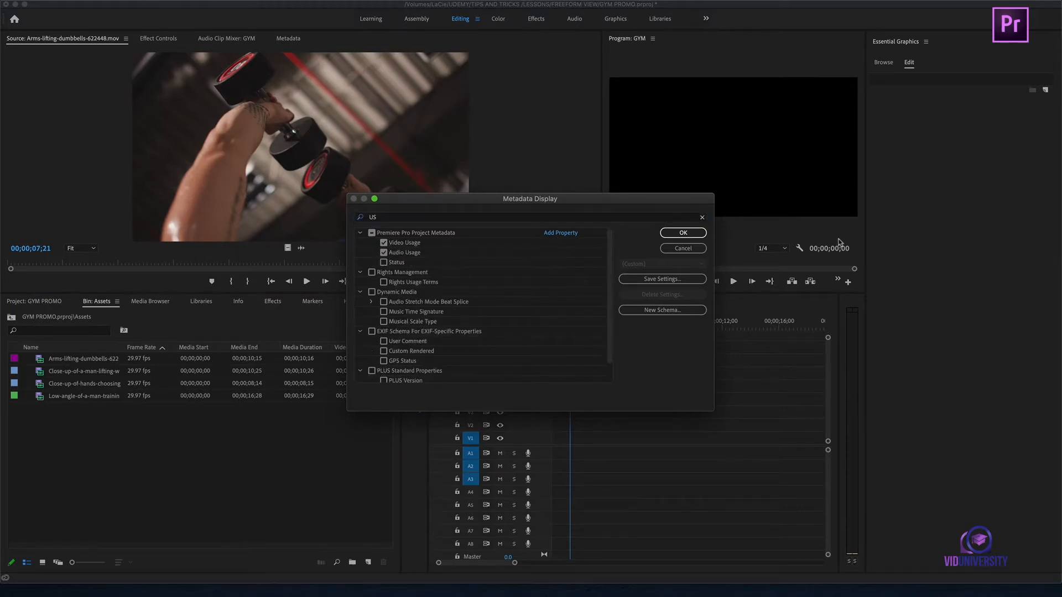
pyautogui.click(684, 233)
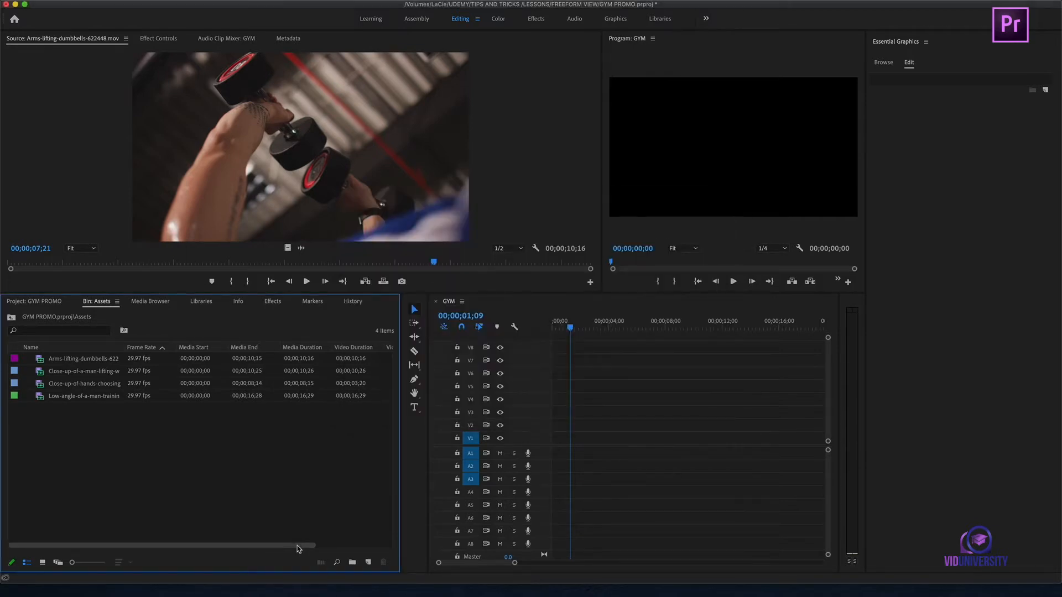
pyautogui.moveTo(297, 548); pyautogui.dragTo(386, 546)
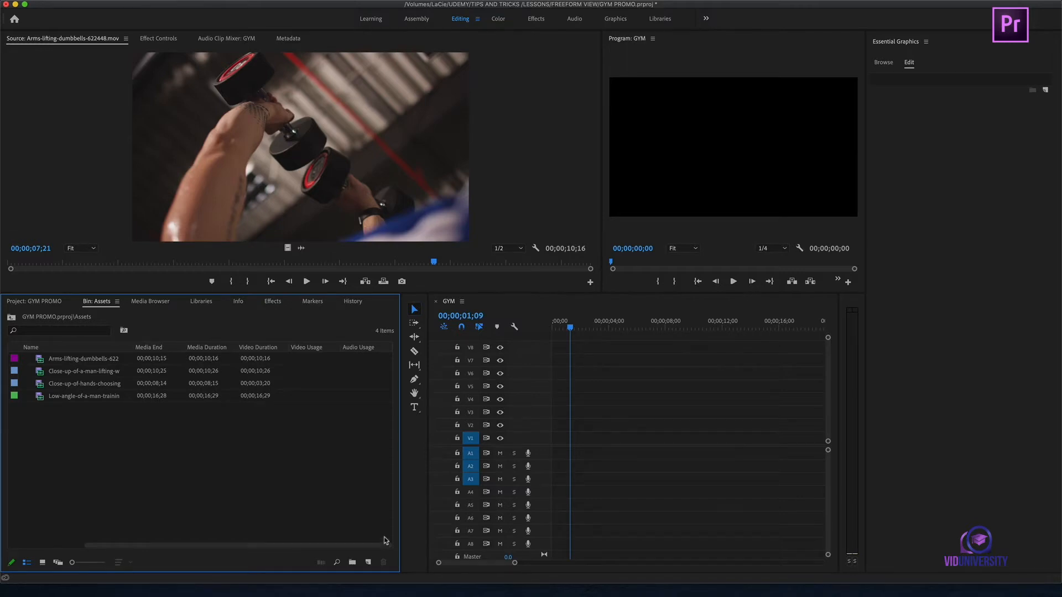
# - Place five copies of the Arms-lifting-dumbbells clip with audio in the GYM sequence, one each on V1, V3 and V4 and two on V2
pyautogui.click(75, 361)
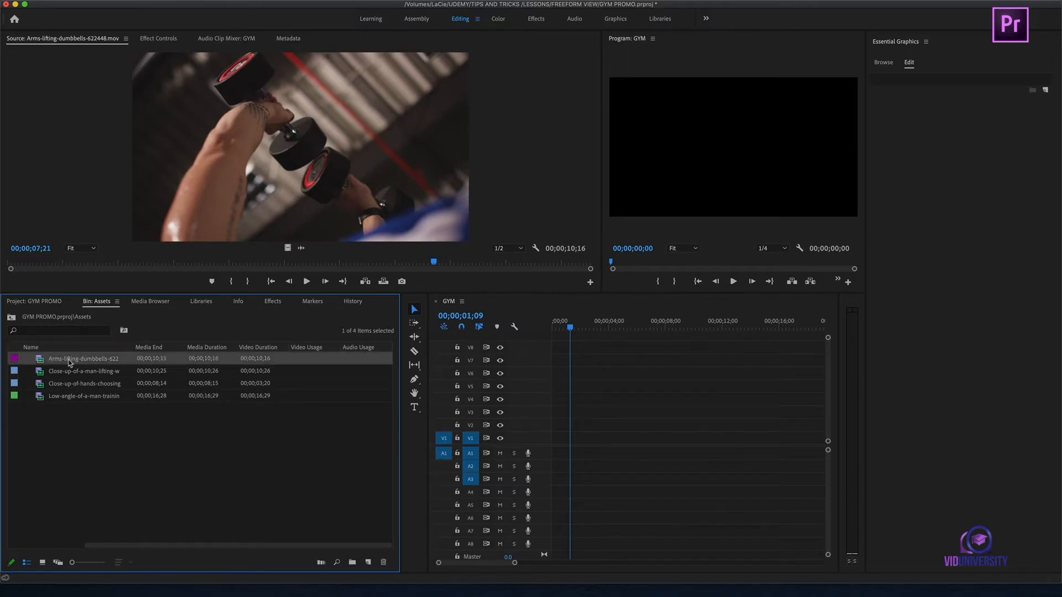
pyautogui.moveTo(68, 362); pyautogui.dragTo(554, 450)
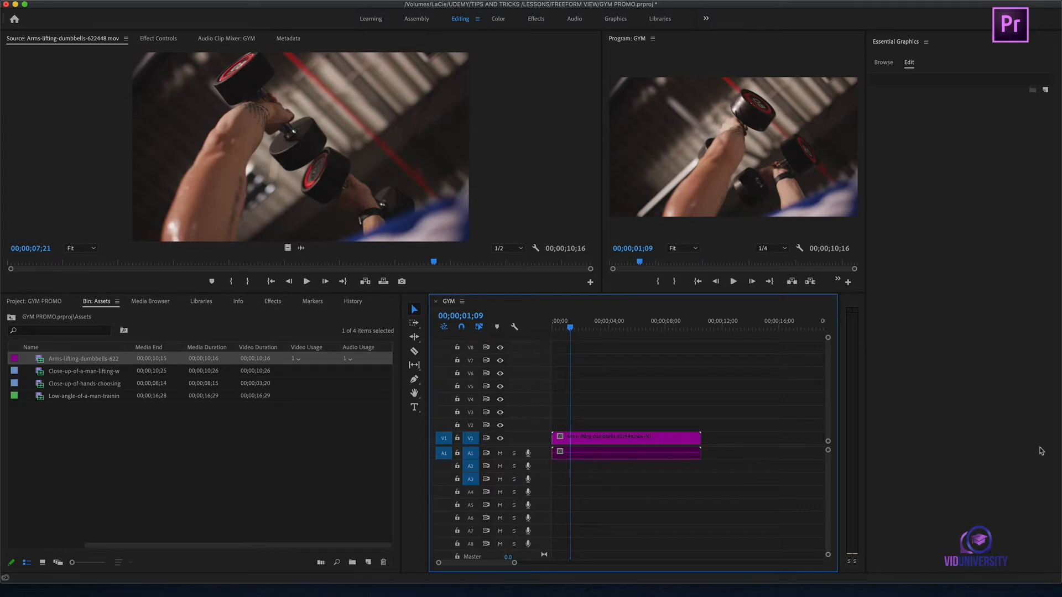
pyautogui.moveTo(117, 359); pyautogui.dragTo(571, 424)
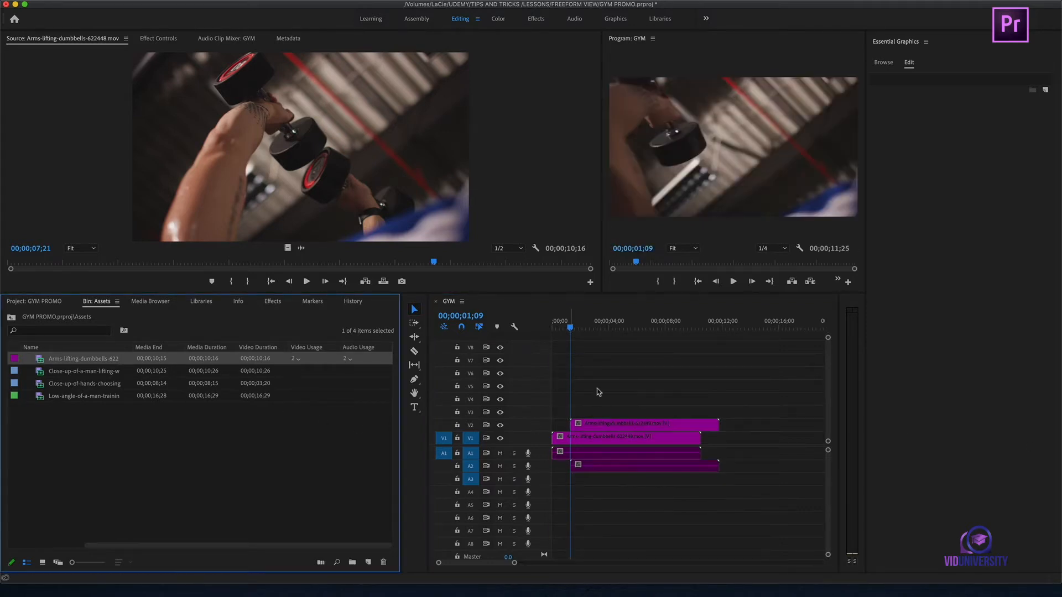
pyautogui.moveTo(227, 360); pyautogui.dragTo(584, 412)
pyautogui.moveTo(86, 360); pyautogui.dragTo(642, 430)
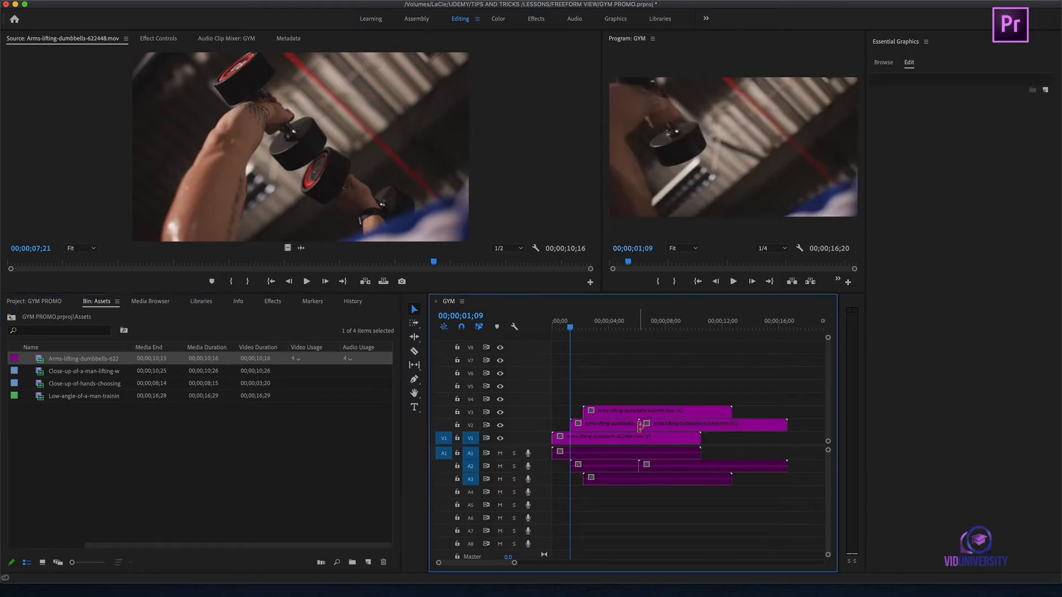
pyautogui.moveTo(81, 360); pyautogui.dragTo(643, 398)
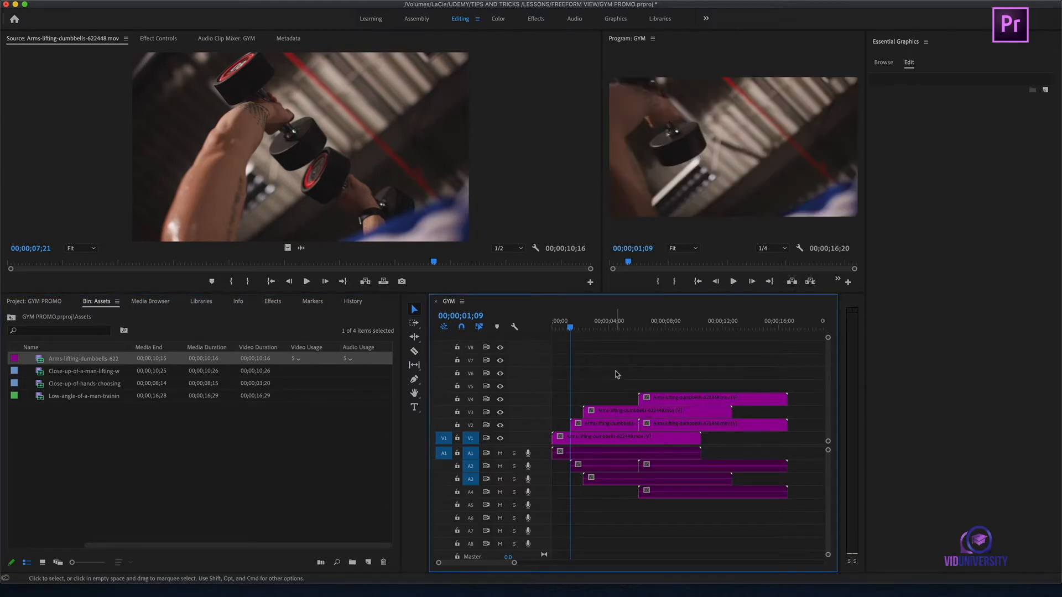
# - Add two video-only copies of the Arms-lifting-dumbbells clip to the GYM sequence on tracks V5 and V6
pyautogui.click(288, 249)
pyautogui.moveTo(288, 249); pyautogui.dragTo(656, 383)
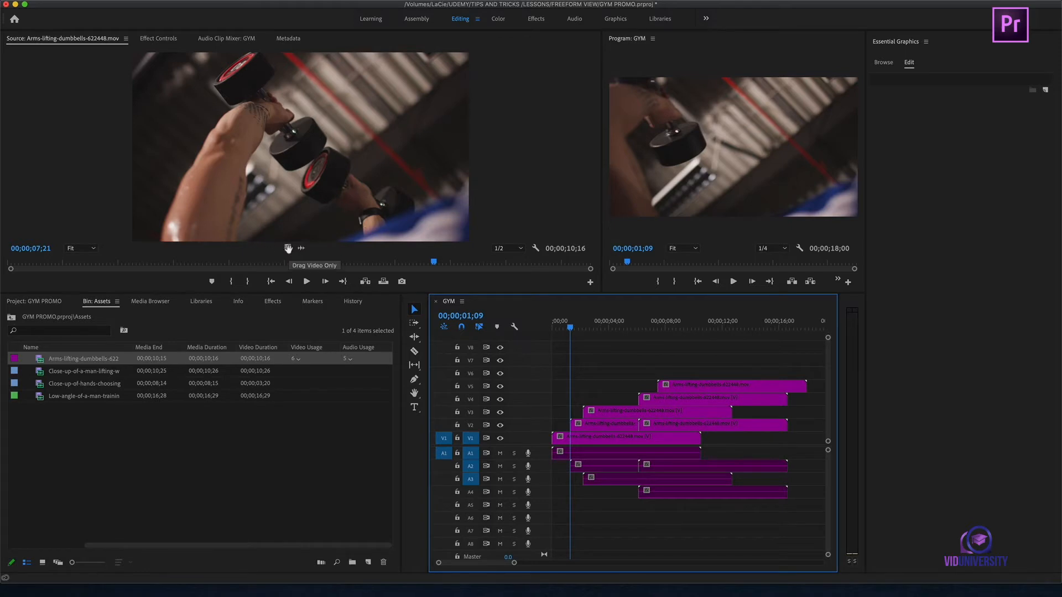
pyautogui.moveTo(287, 248); pyautogui.dragTo(682, 374)
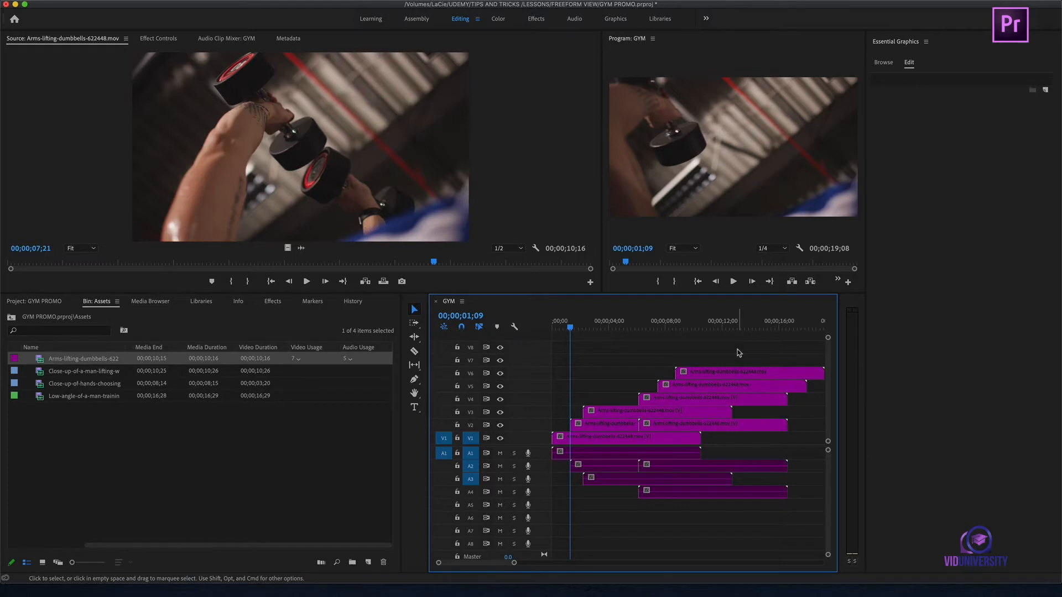
# - Add two audio-only copies of the Arms-lifting-dumbbells clip to the GYM sequence on tracks A6 and A8
pyautogui.click(302, 250)
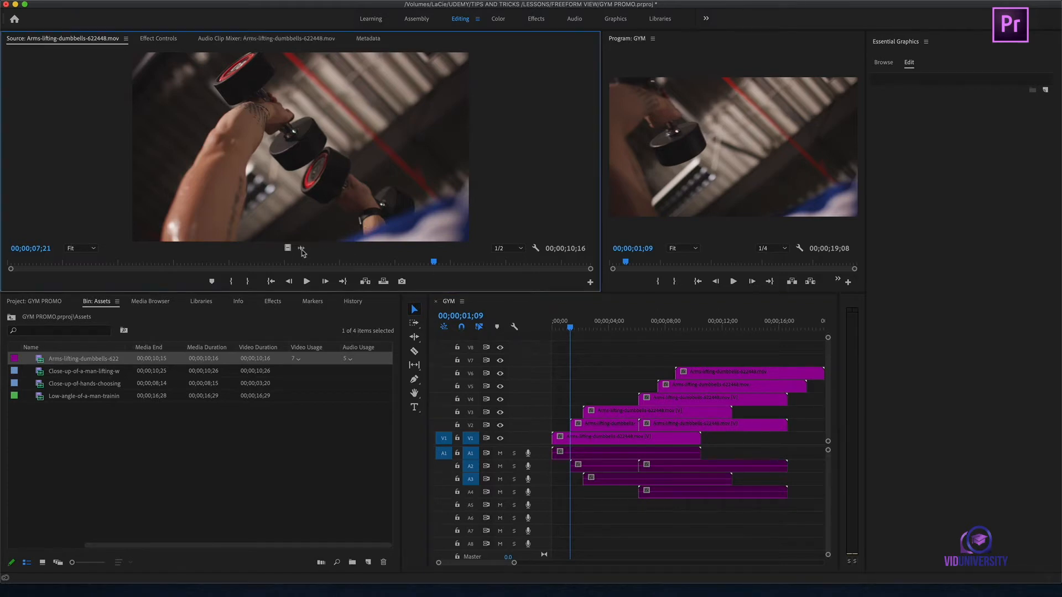
pyautogui.moveTo(302, 250); pyautogui.dragTo(573, 520)
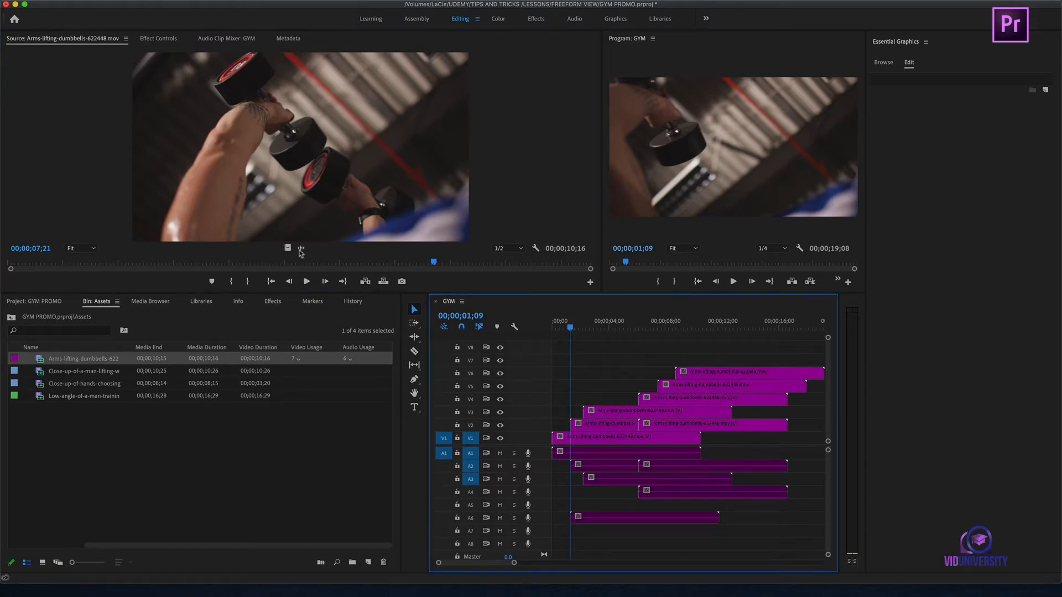
pyautogui.moveTo(302, 248); pyautogui.dragTo(641, 544)
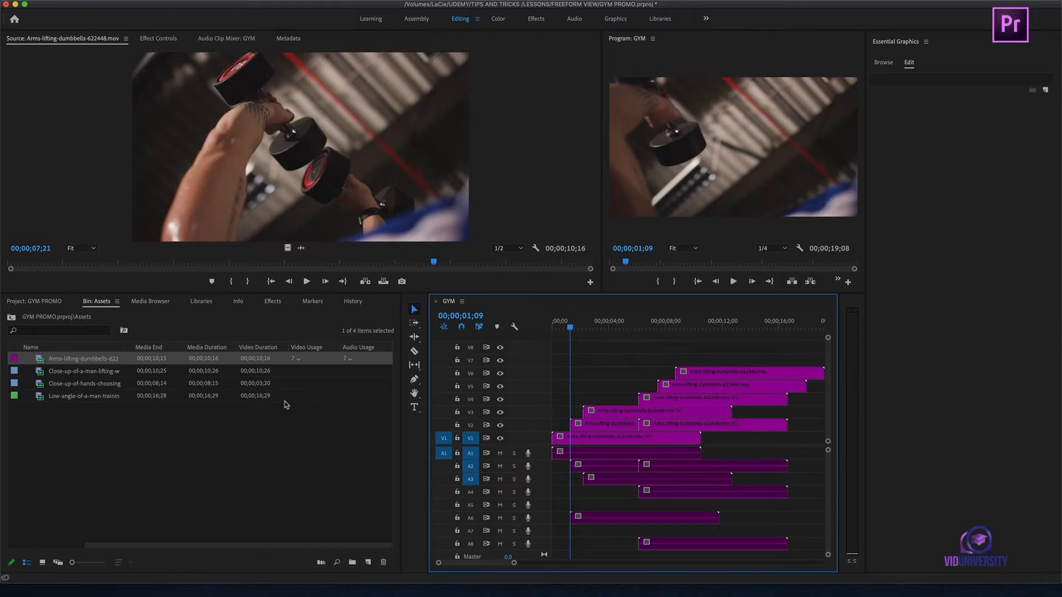
# - Jump to the Arms-lifting-dumbbells clip's uses at 00;00;06;04 and 00;00;07;14 from its Video Usage list
pyautogui.click(298, 359)
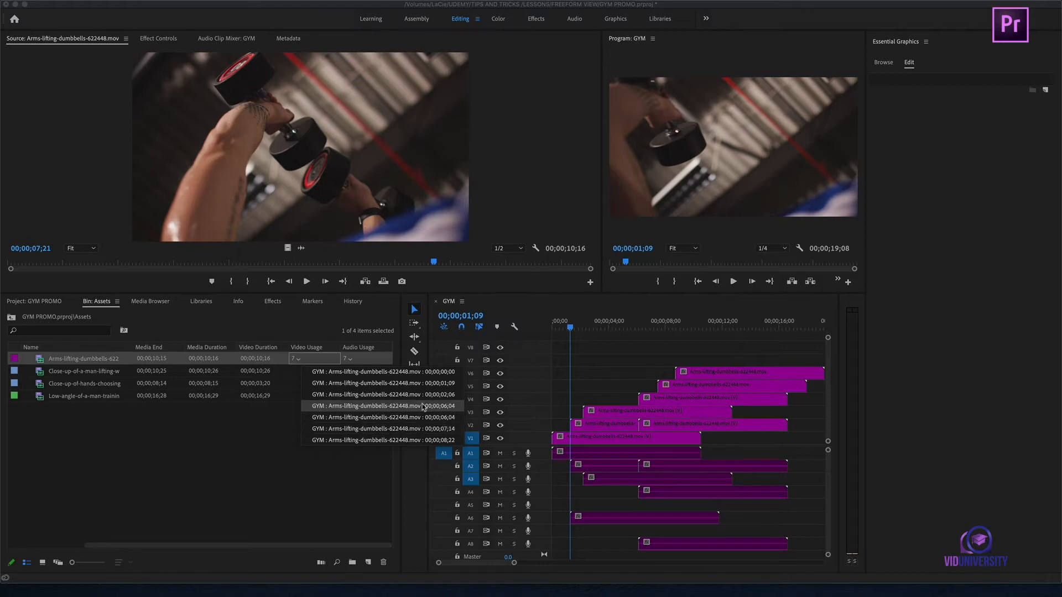
pyautogui.click(418, 408)
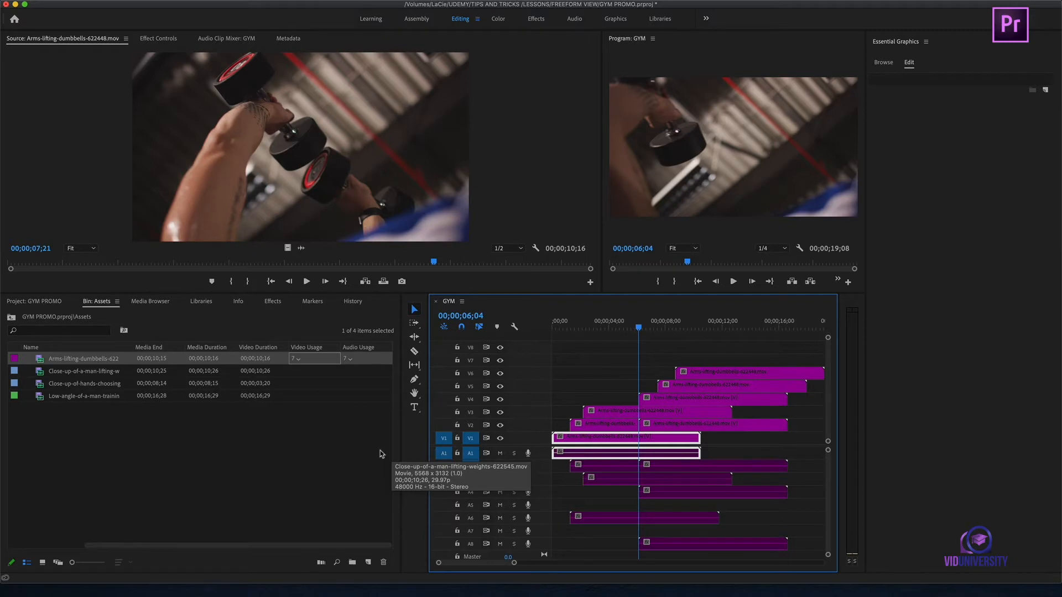
pyautogui.click(299, 360)
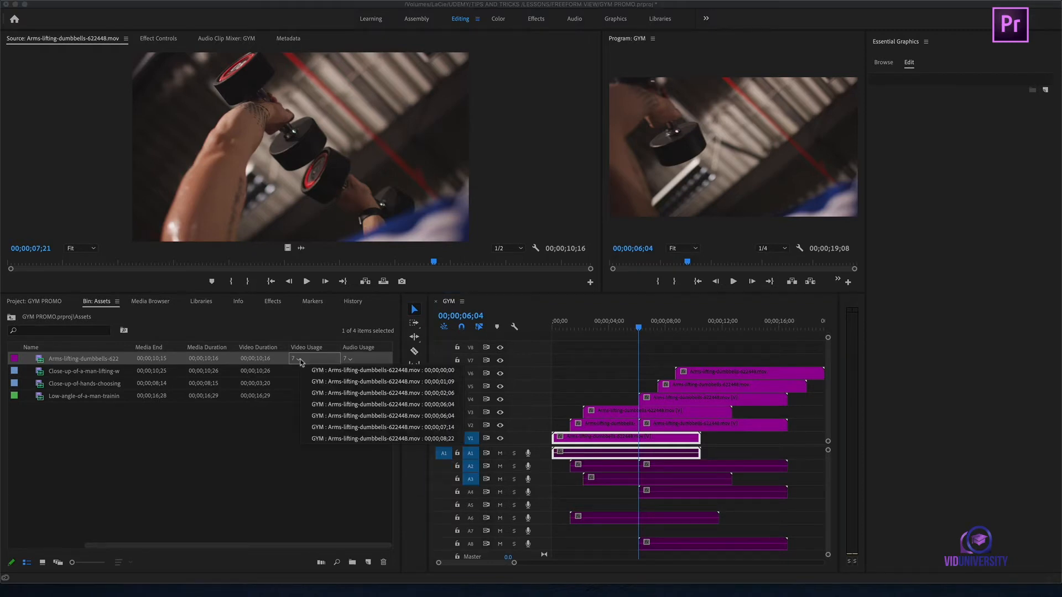
pyautogui.click(448, 431)
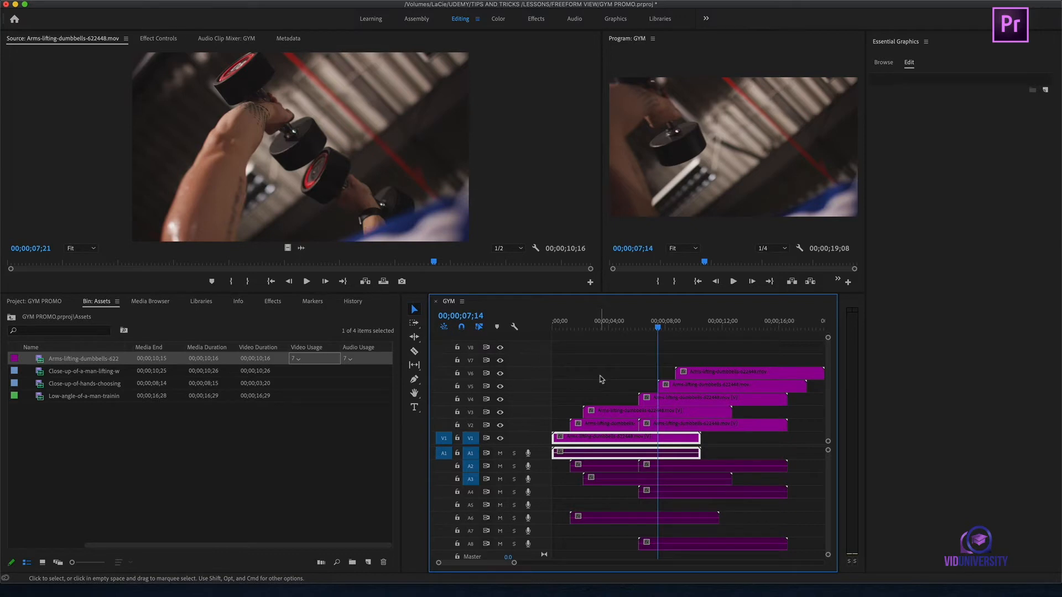
# - Delete all clips from the GYM sequence
pyautogui.press('super+a')
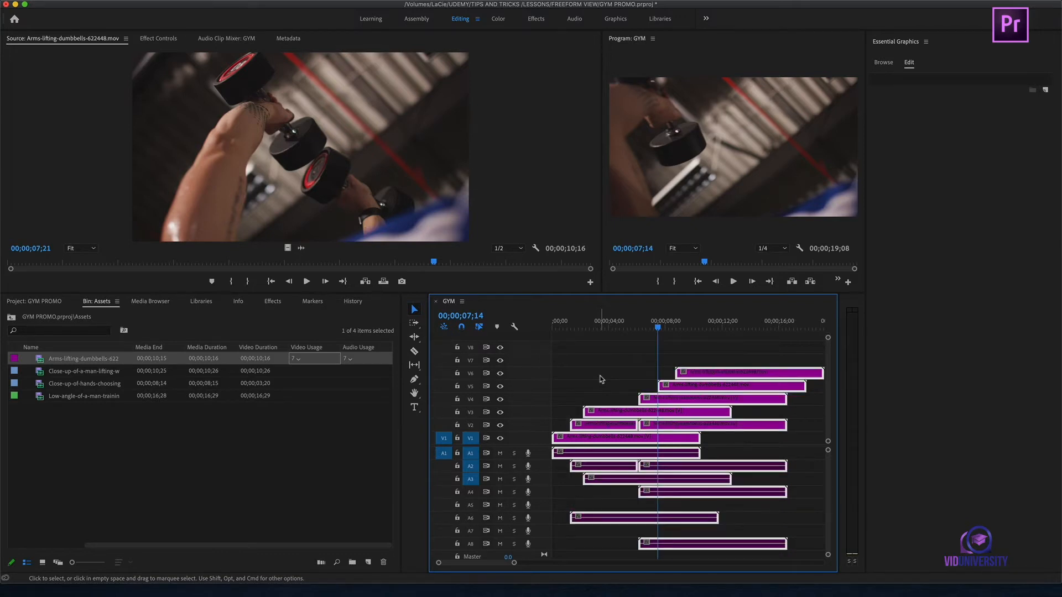
pyautogui.press('Delete')
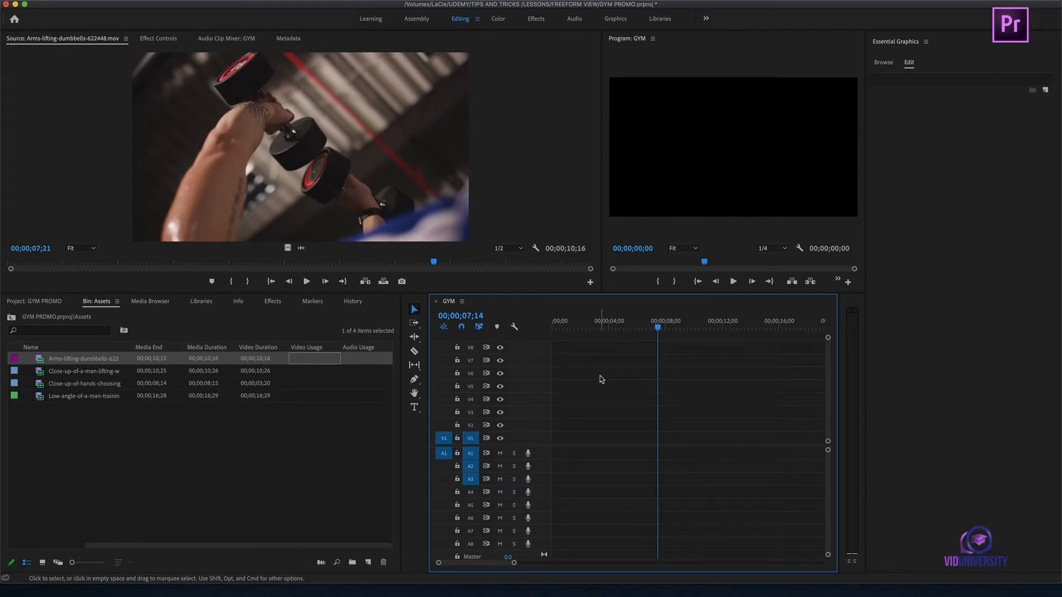
# - Add the Hide column to the Assets bin through the Metadata Display settings
pyautogui.rightClick(361, 353)
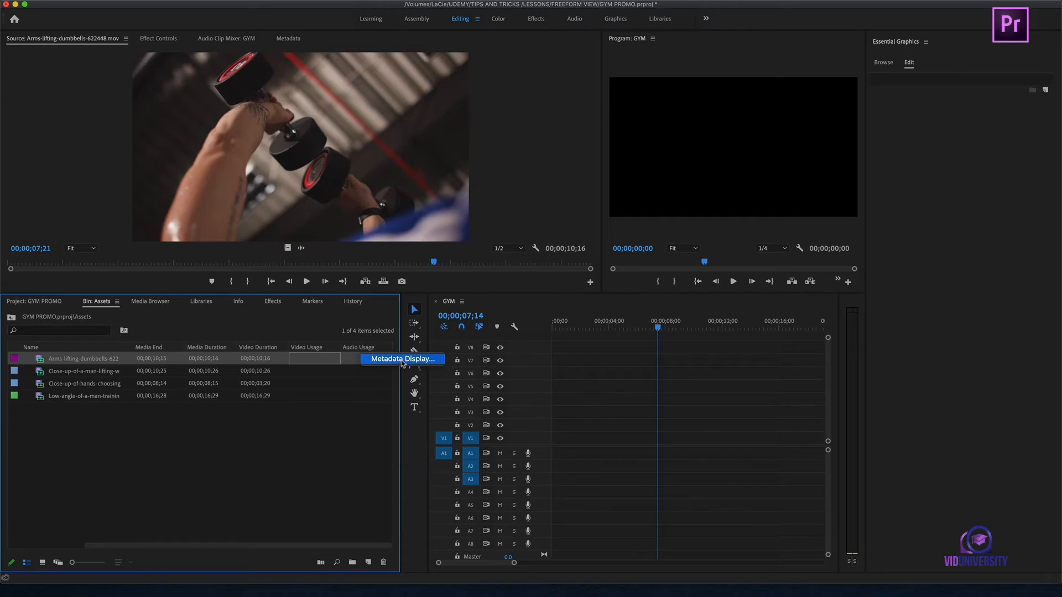
pyautogui.click(402, 360)
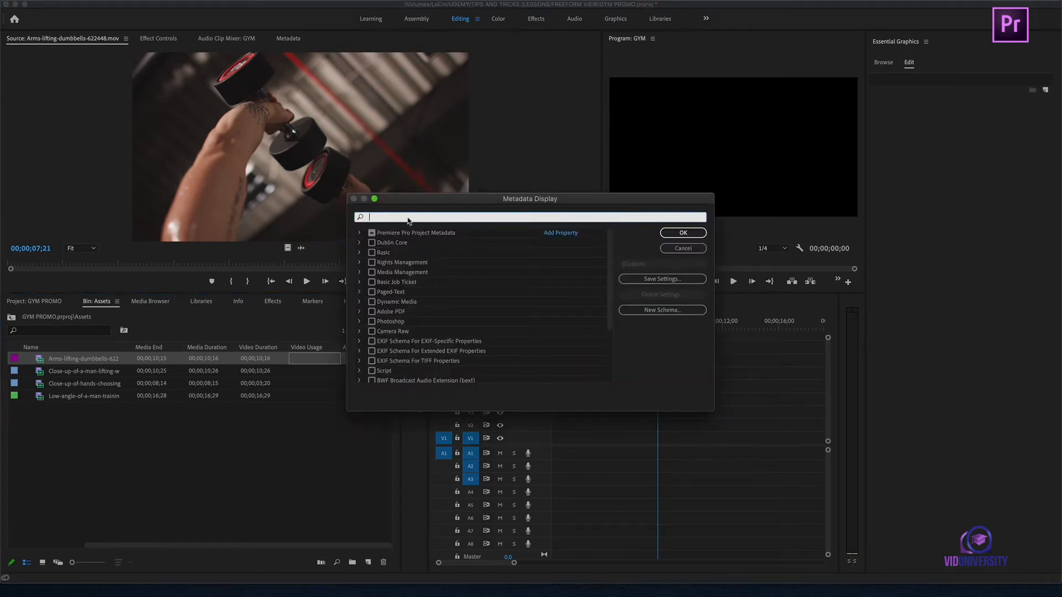
pyautogui.write('HID')
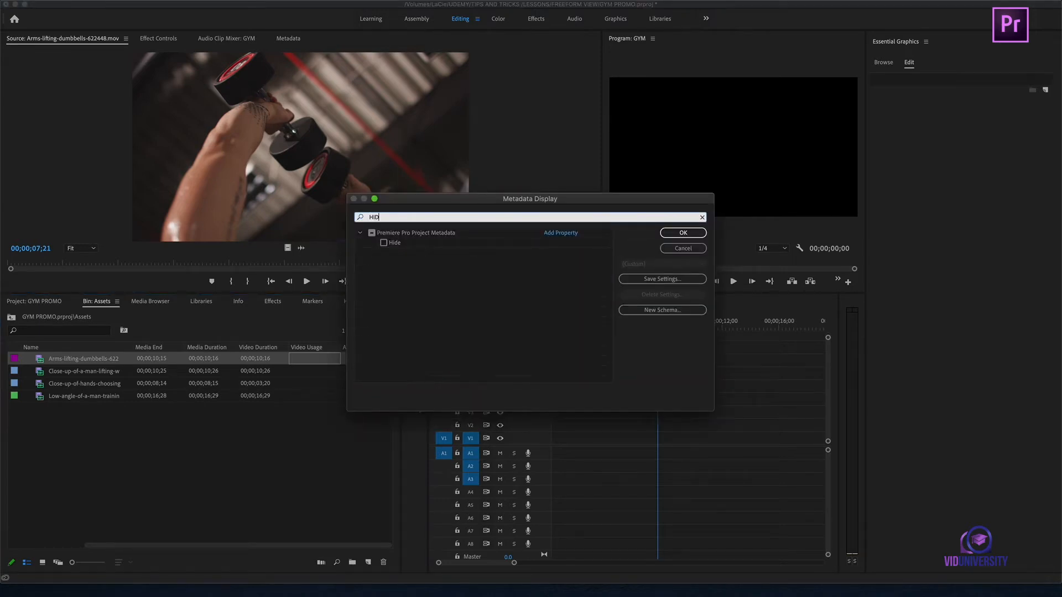
pyautogui.click(383, 242)
pyautogui.click(684, 233)
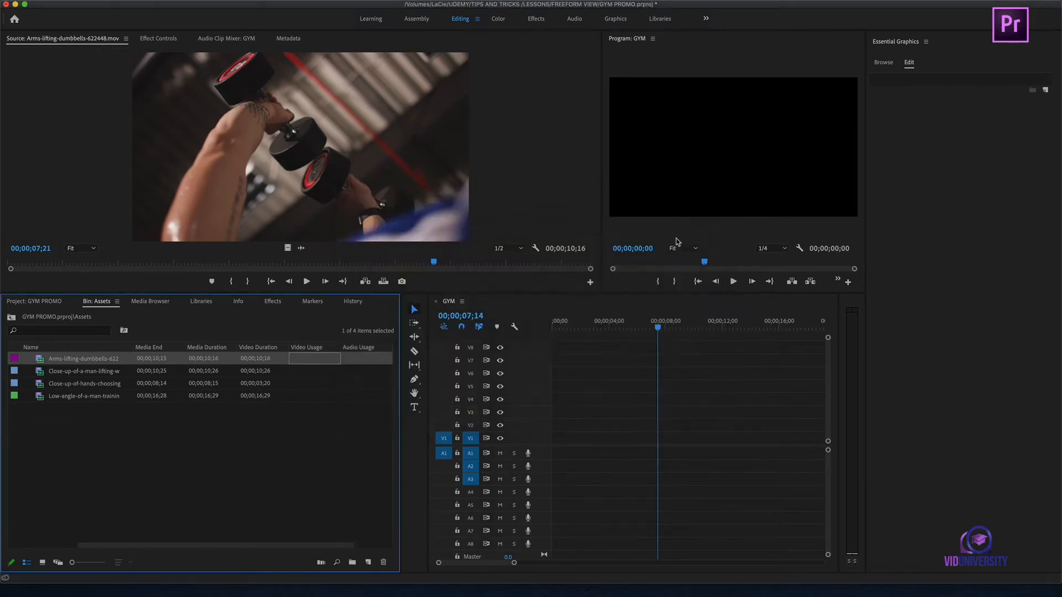
pyautogui.moveTo(193, 548); pyautogui.dragTo(242, 547)
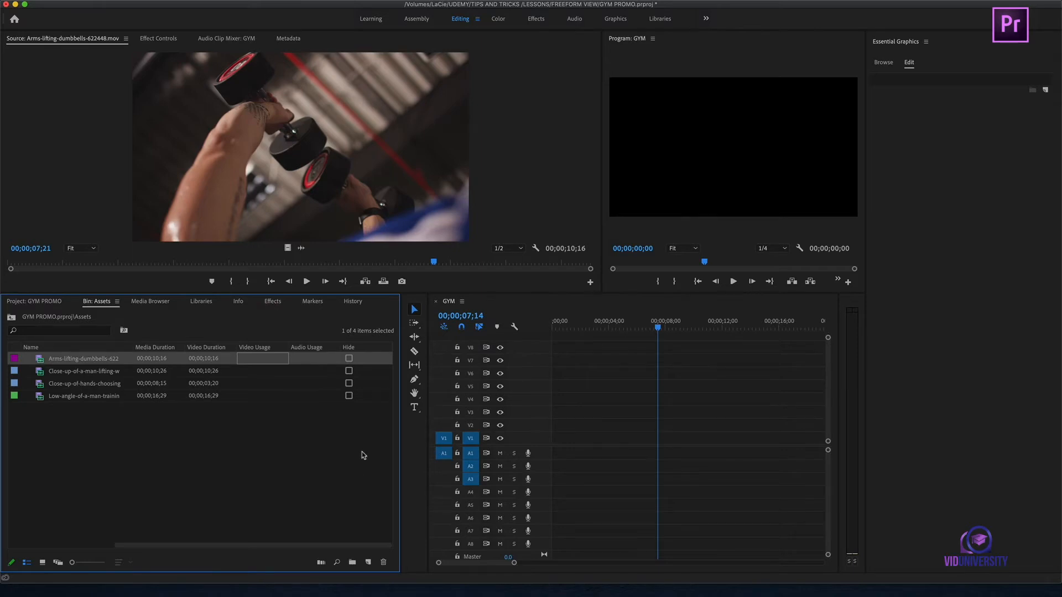
# - Hide the Low-angle-of-a-man and Close-up-of-hands-choosing clips in the Assets bin, and turn on View Hidden for the bin
pyautogui.click(349, 396)
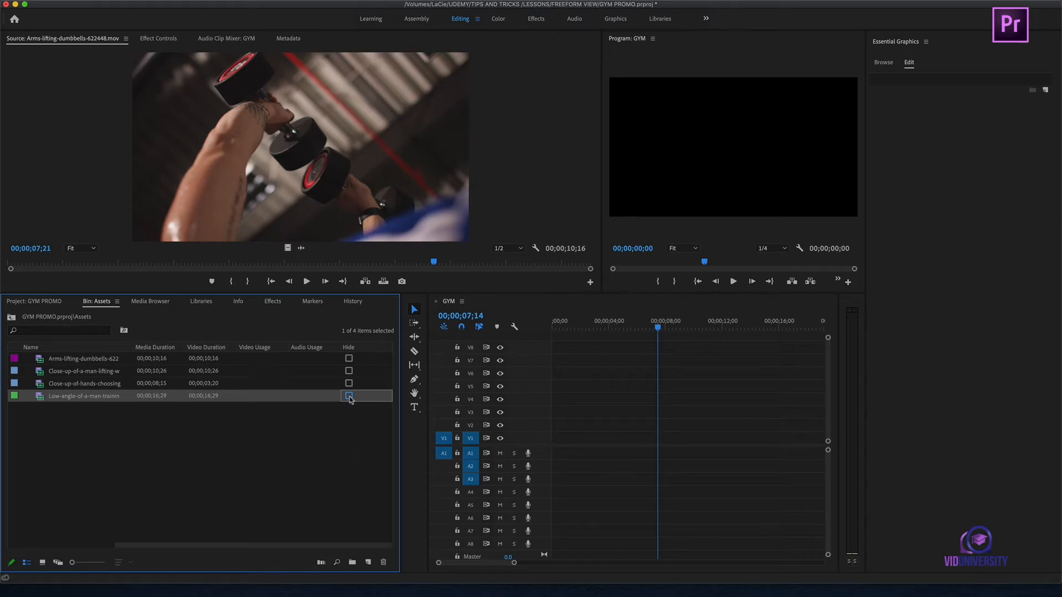
pyautogui.click(349, 396)
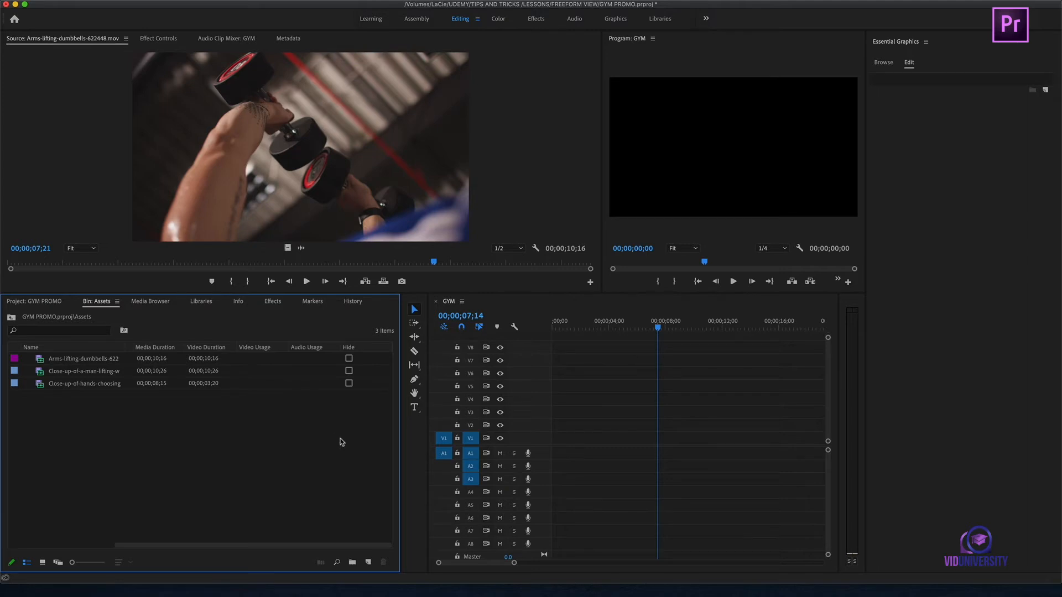
pyautogui.click(350, 387)
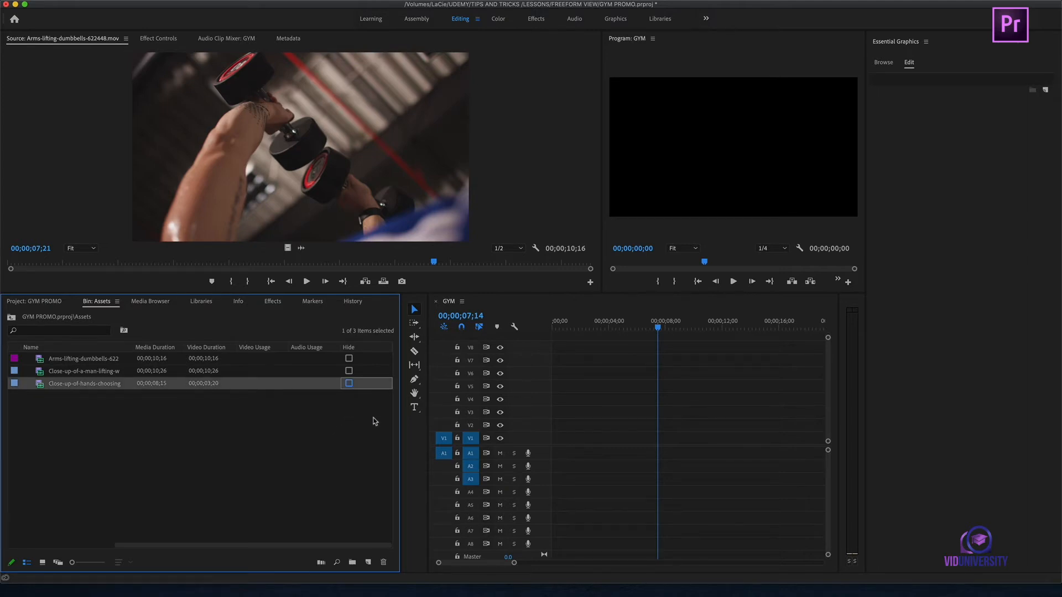
pyautogui.click(349, 384)
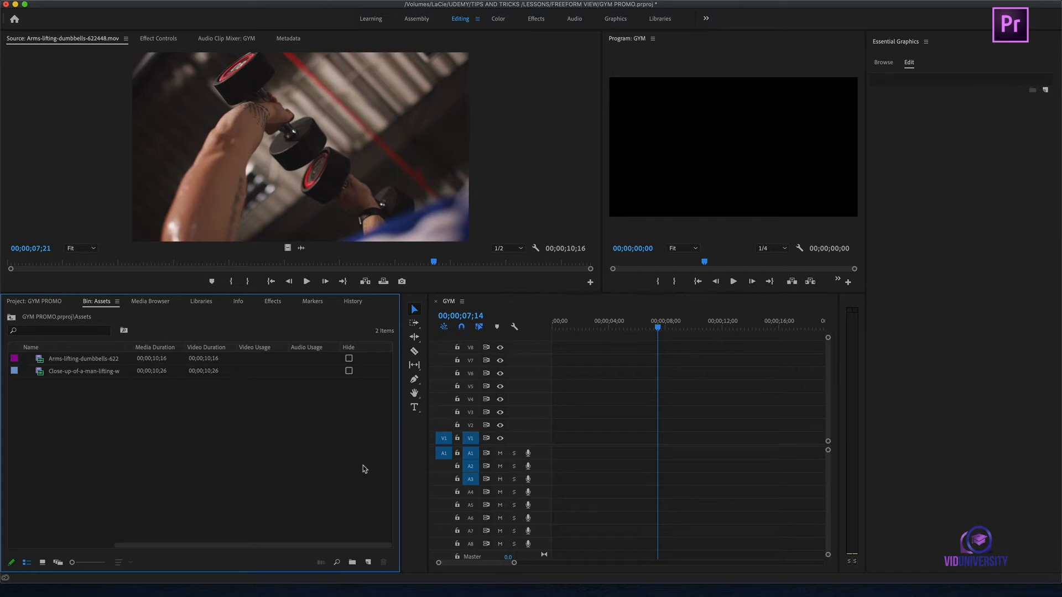
pyautogui.rightClick(322, 434)
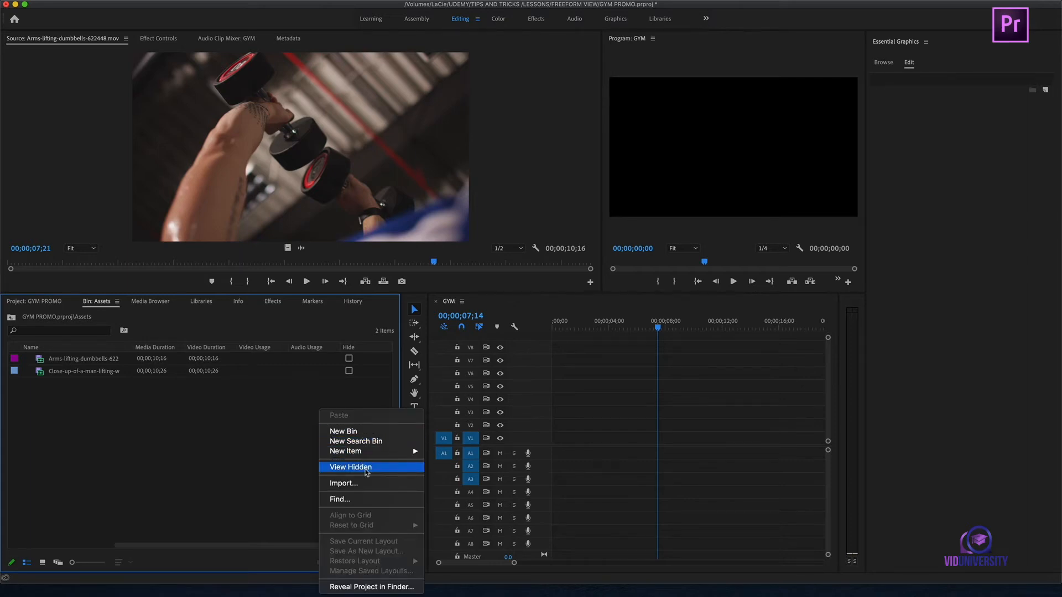
pyautogui.click(366, 472)
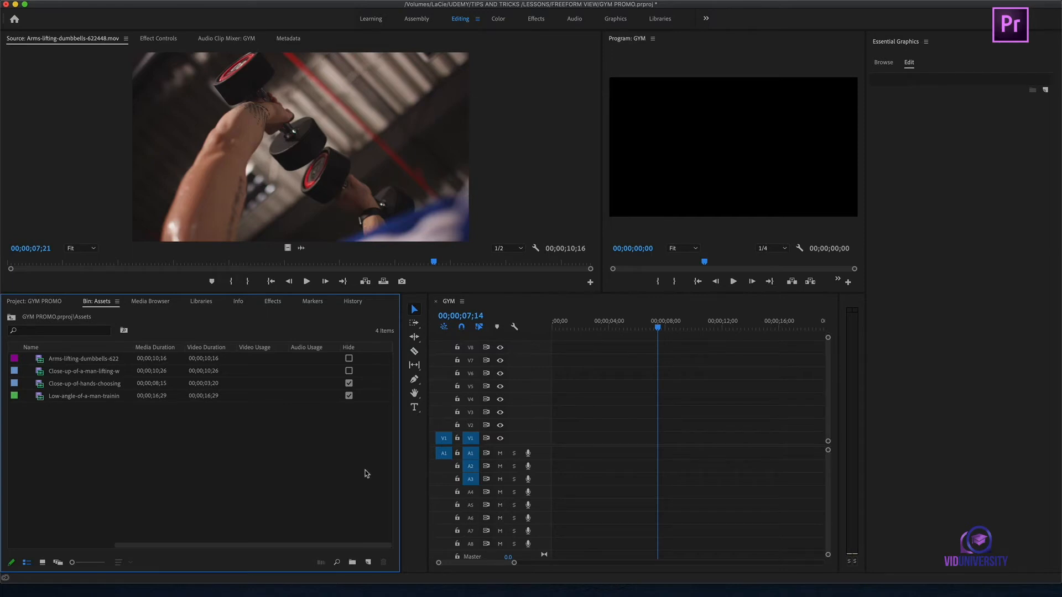
# - Unhide the Close-up-of-hands-choosing and Low-angle-of-a-man clips in the Assets bin, and turn off View Hidden
pyautogui.click(349, 383)
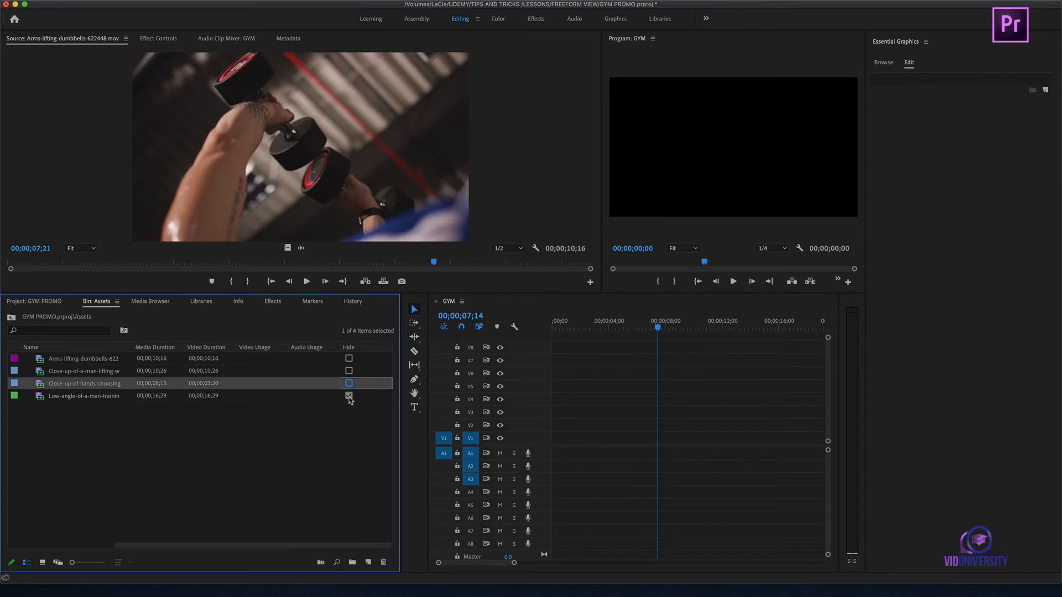
pyautogui.click(349, 396)
pyautogui.rightClick(336, 432)
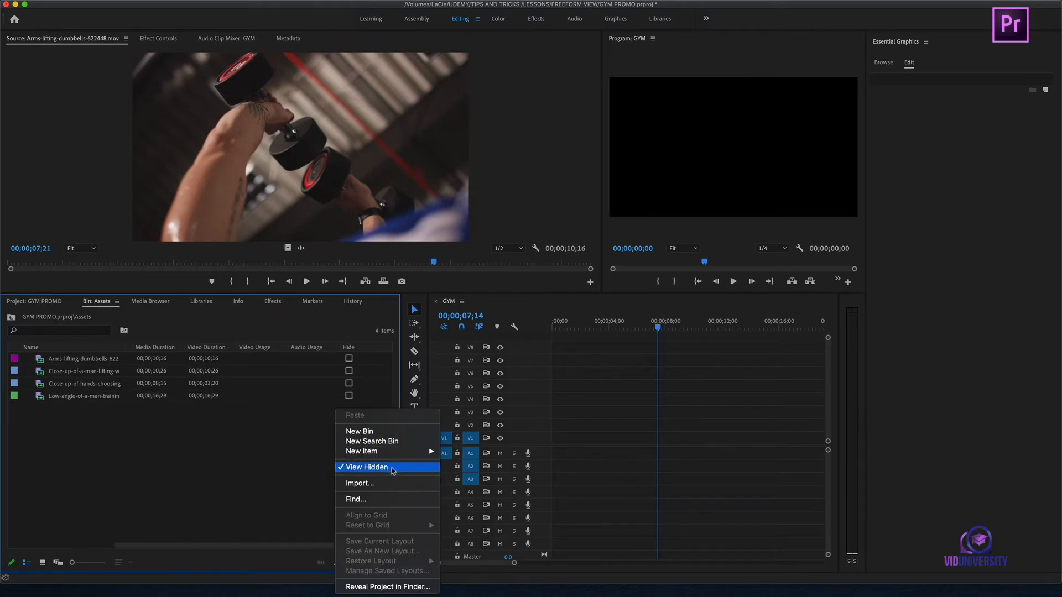
pyautogui.click(393, 468)
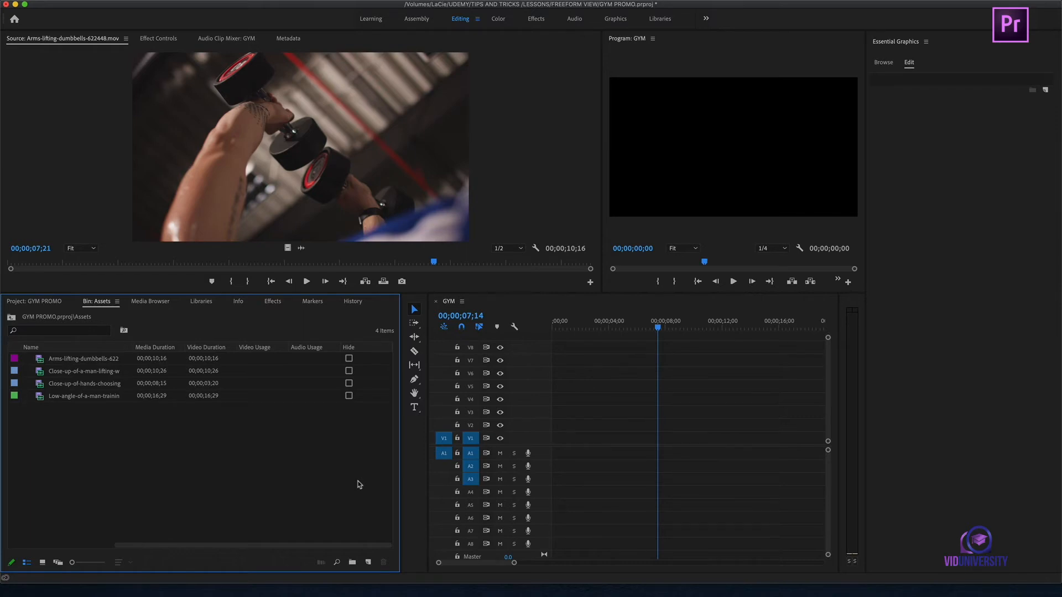
# - Switch the Assets bin to Icon View and on to Freeform View, and enlarge its panel in height and width
pyautogui.click(42, 562)
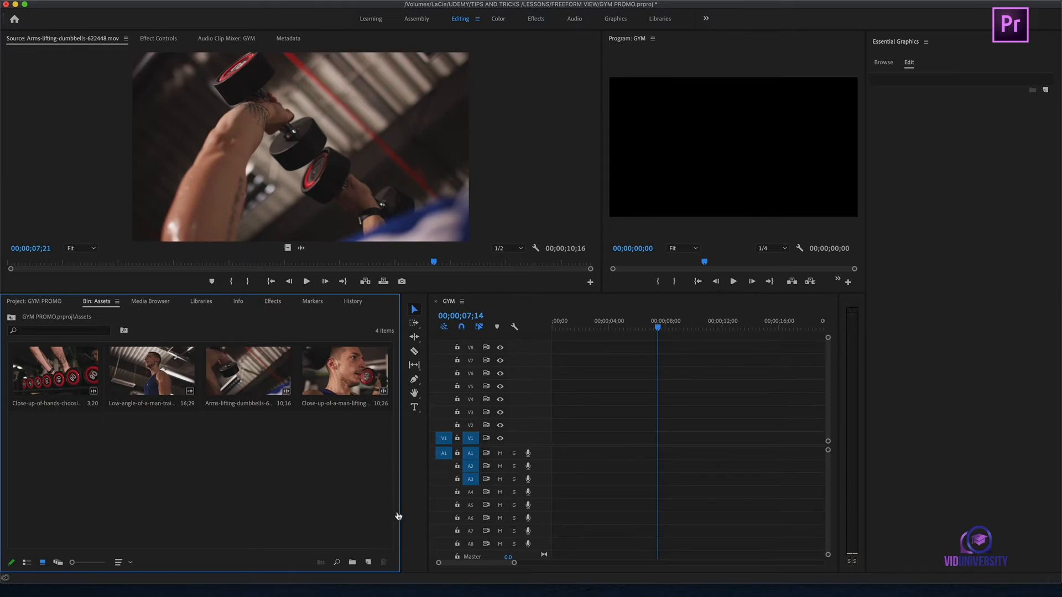
pyautogui.press('super+Tab')
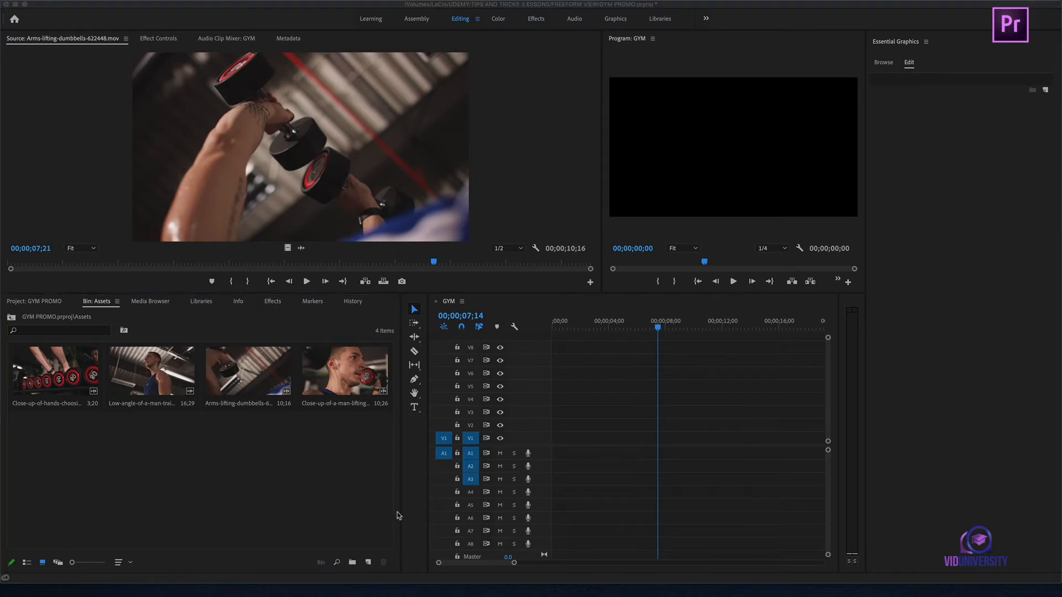
pyautogui.click(60, 564)
pyautogui.click(60, 564)
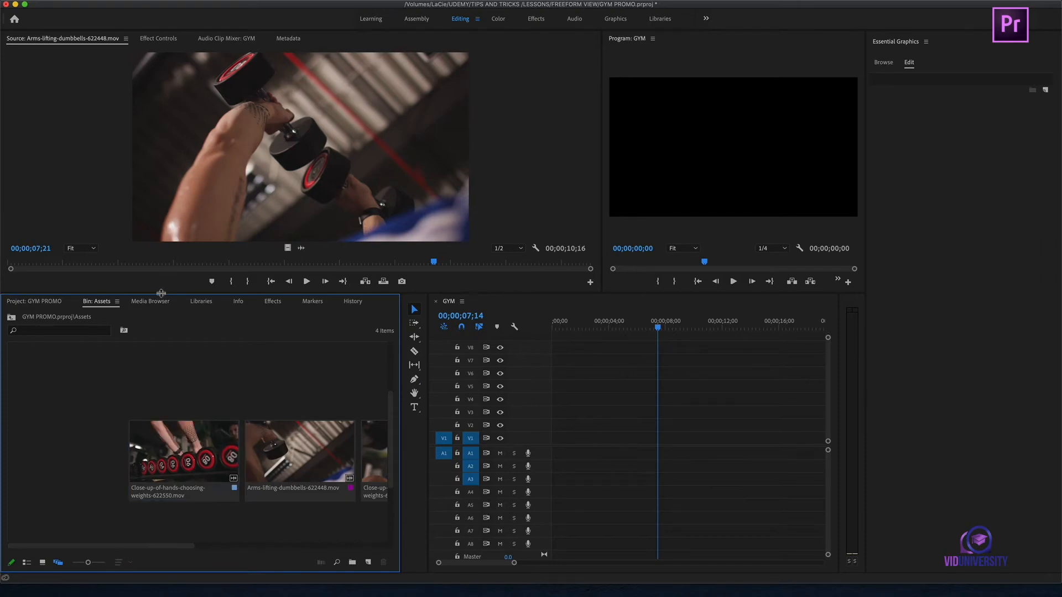
pyautogui.moveTo(161, 293); pyautogui.dragTo(173, 144)
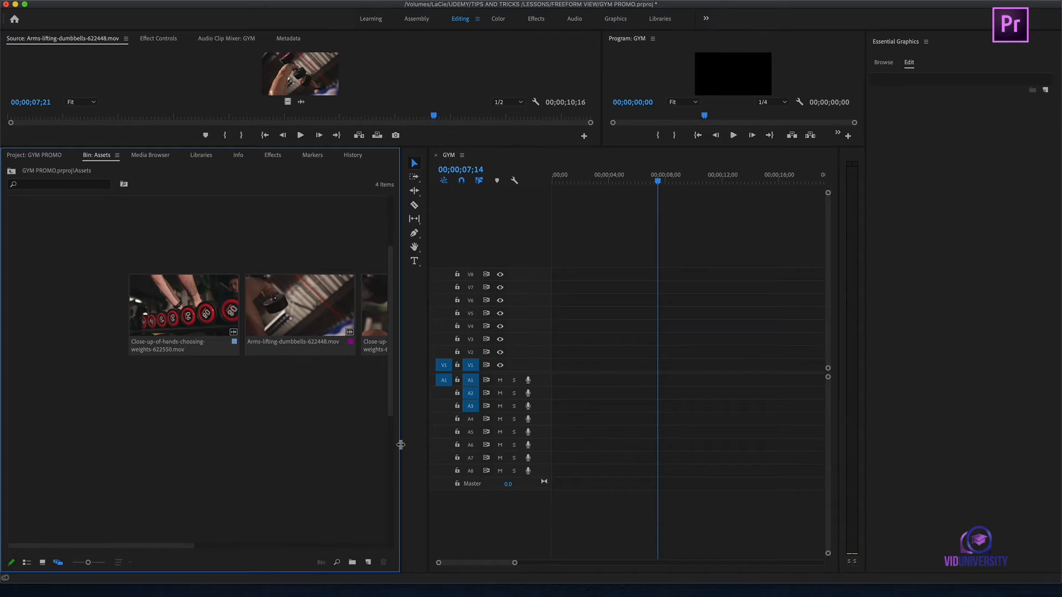
pyautogui.moveTo(401, 444); pyautogui.dragTo(576, 433)
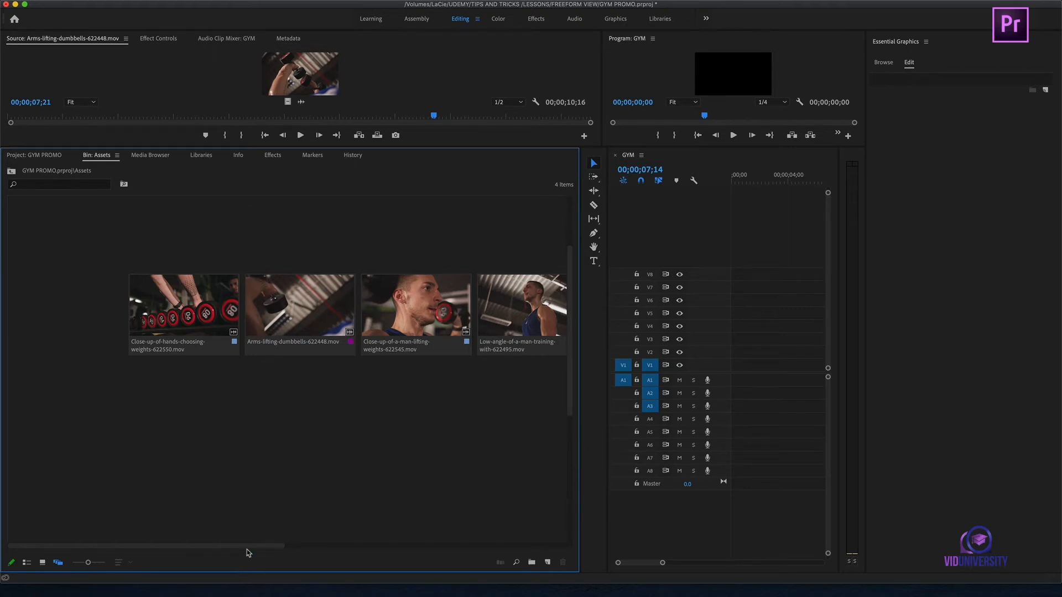
# - Create a new bin from the selection of all four clips in the Assets bin
pyautogui.moveTo(255, 546); pyautogui.dragTo(283, 546)
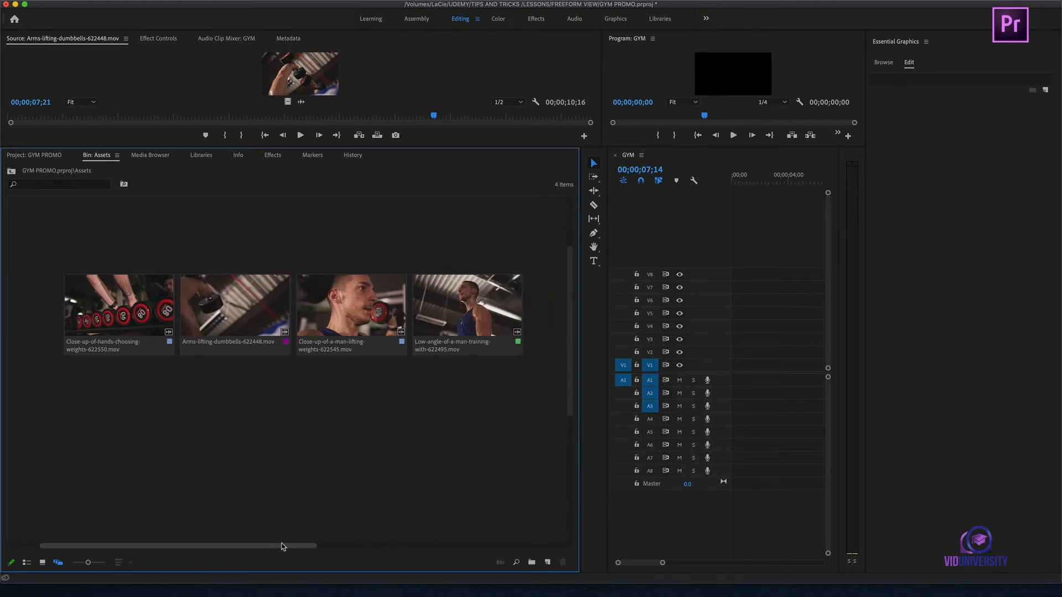
pyautogui.moveTo(26, 228); pyautogui.dragTo(500, 357)
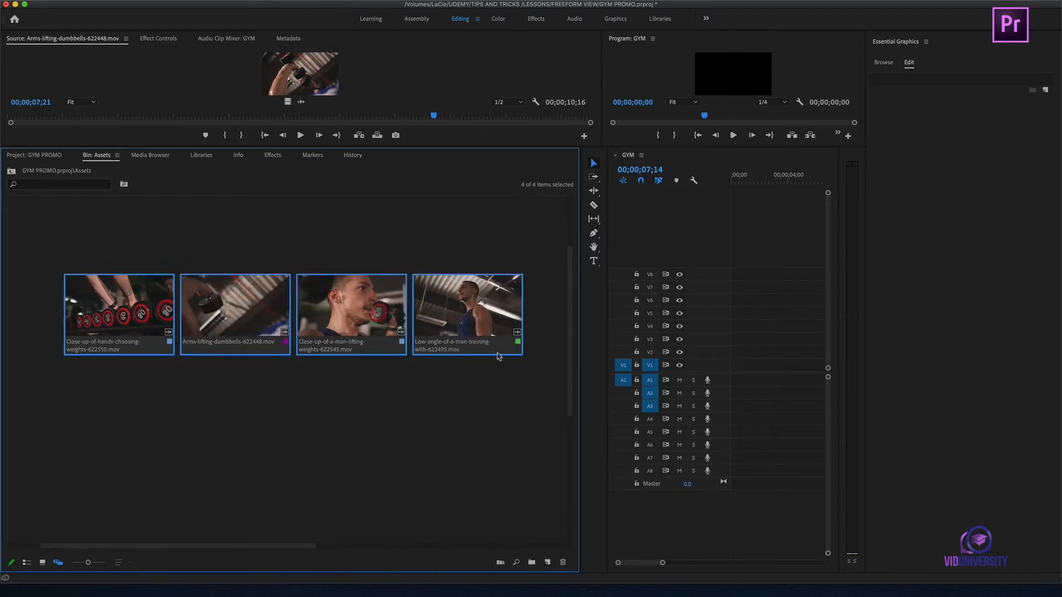
pyautogui.rightClick(451, 320)
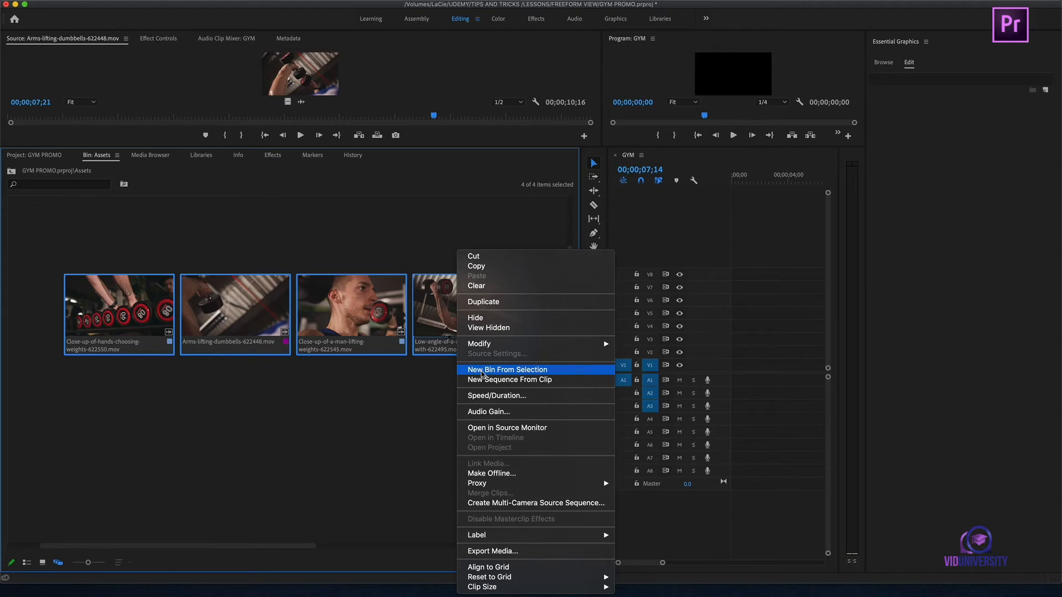
pyautogui.click(482, 374)
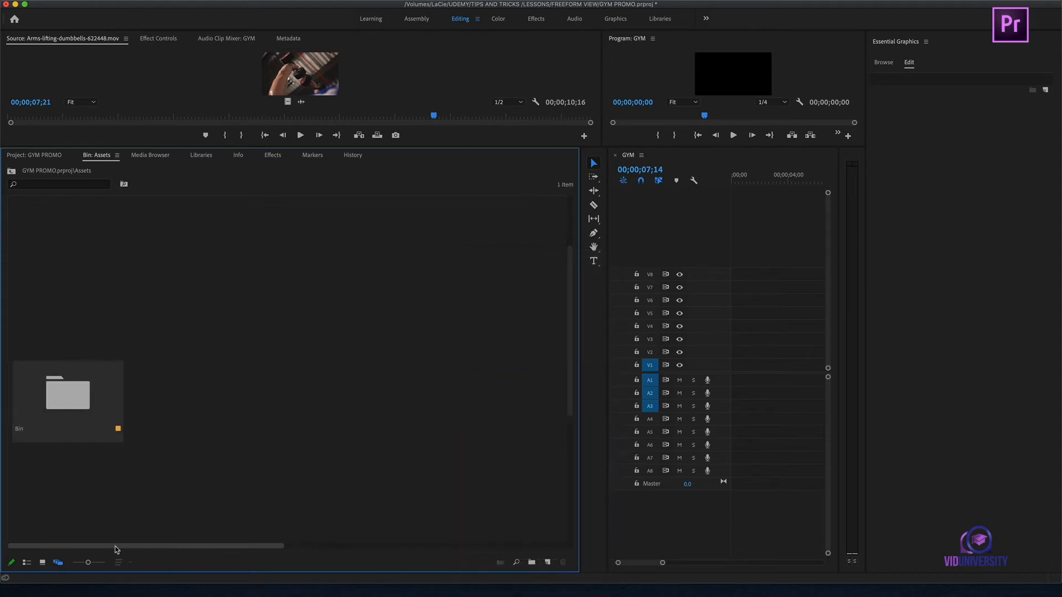
# - Rename the new bin holding the four clips to SCEN 01
pyautogui.click(30, 431)
pyautogui.rightClick(30, 432)
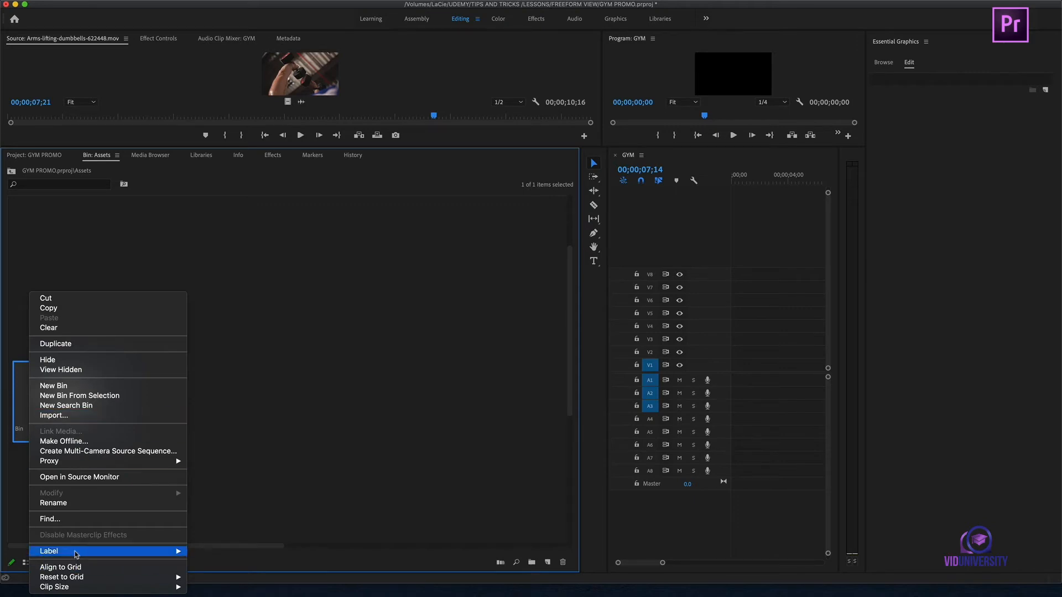
pyautogui.click(77, 503)
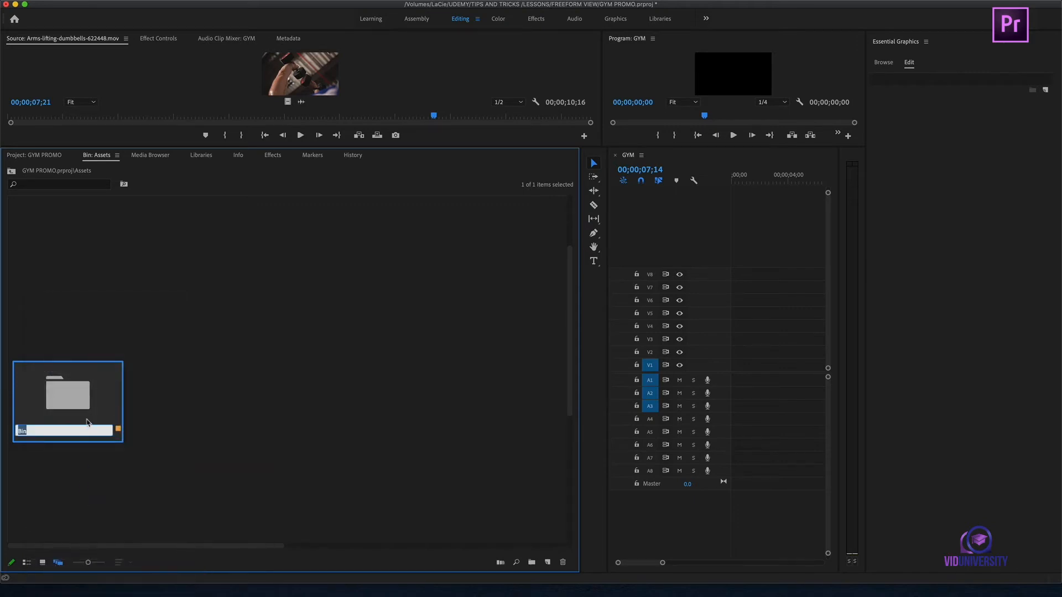
pyautogui.write('SCEN 01')
pyautogui.click(252, 374)
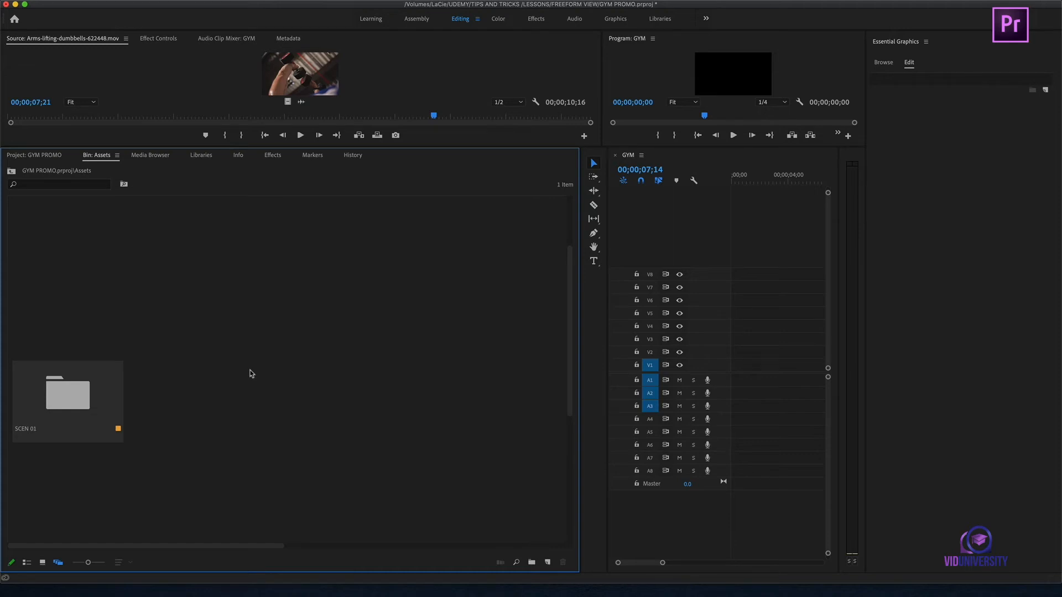
# - Undo the bin's renaming and its creation from the four selected clips
pyautogui.press('super+z')
pyautogui.press('super+z')
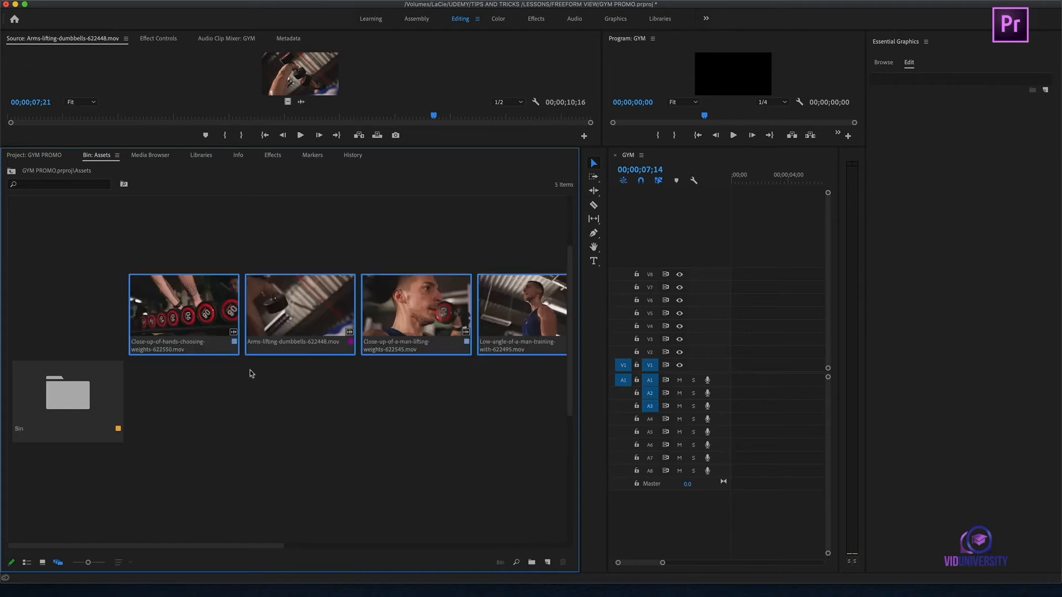
pyautogui.press('super+z')
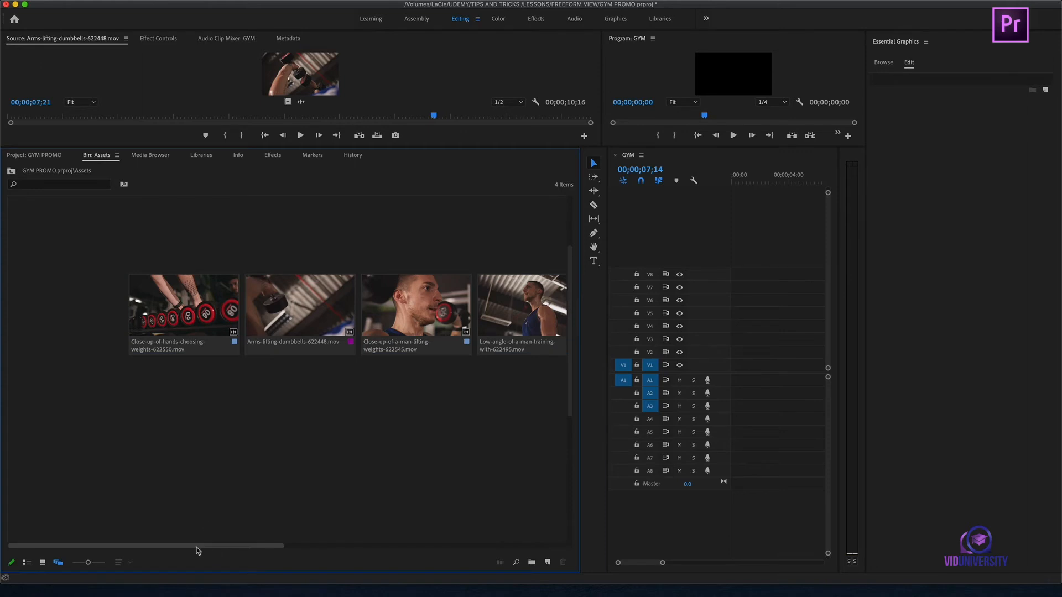
# - Overlap the Arms-lifting-dumbbells clip on the Close-up-of-hands-choosing clip and the Close-up-of-a-man-lifting clip on the Low-angle-of-a-man clip in Freeform View
pyautogui.moveTo(209, 548); pyautogui.dragTo(217, 552)
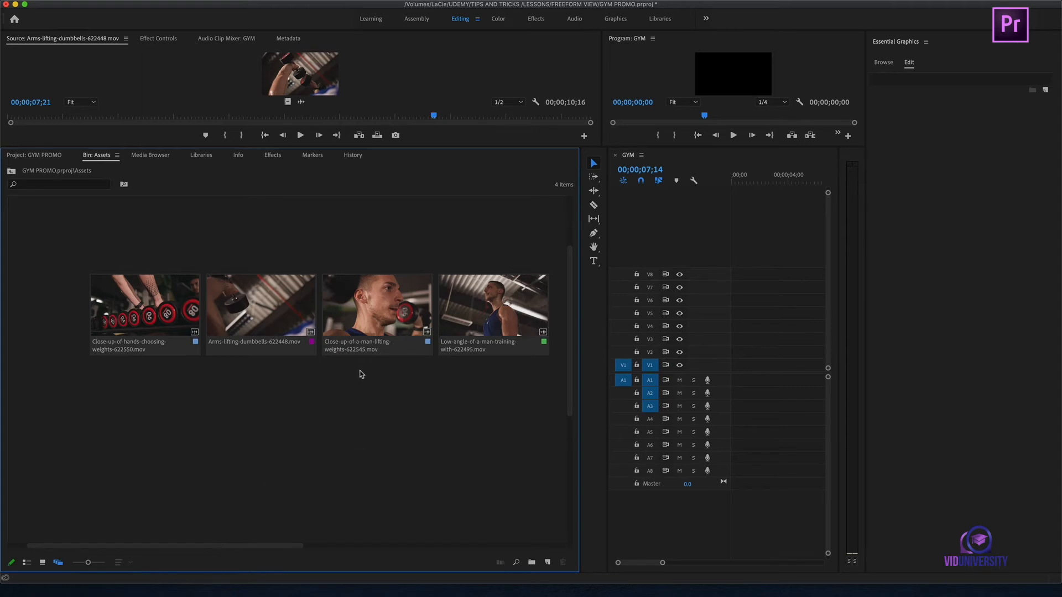
pyautogui.moveTo(260, 310); pyautogui.dragTo(117, 350)
pyautogui.moveTo(390, 311); pyautogui.dragTo(508, 350)
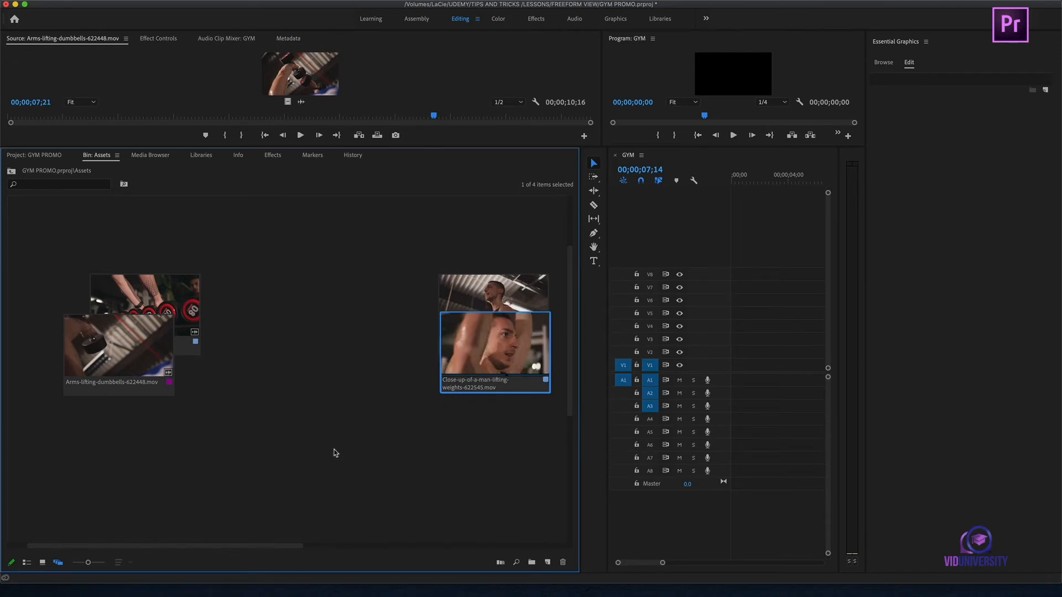
# - Regroup the clips: Close-up-of-hands-choosing over Low-angle-of-a-man near the upper middle, and Close-up-of-a-man-lifting over Arms-lifting-dumbbells
pyautogui.moveTo(461, 294); pyautogui.dragTo(300, 244)
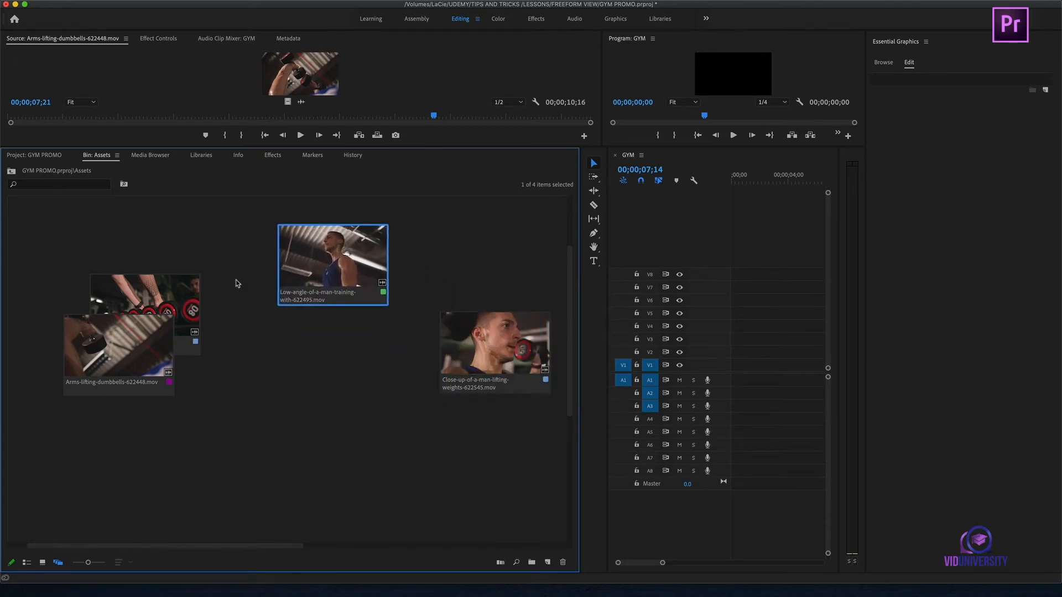
pyautogui.moveTo(182, 293); pyautogui.dragTo(381, 278)
pyautogui.moveTo(485, 340); pyautogui.dragTo(86, 387)
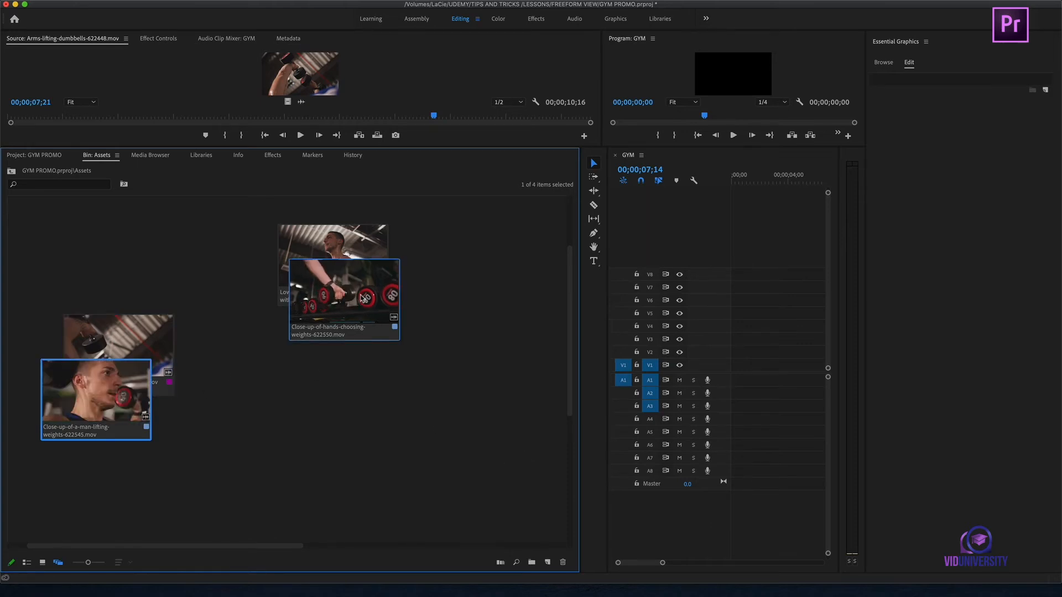
# - Stack Close-up-of-hands-choosing over Arms-lifting-dumbbells, and Low-angle-of-a-man over Close-up-of-a-man-lifting as a second, separate group
pyautogui.moveTo(348, 297); pyautogui.dragTo(105, 301)
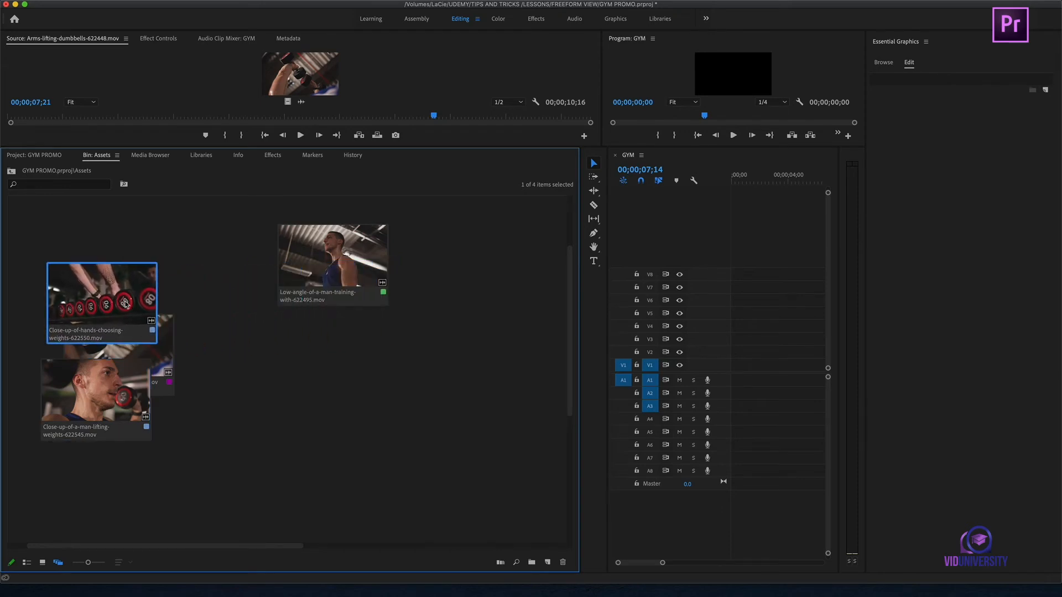
pyautogui.moveTo(94, 408); pyautogui.dragTo(423, 317)
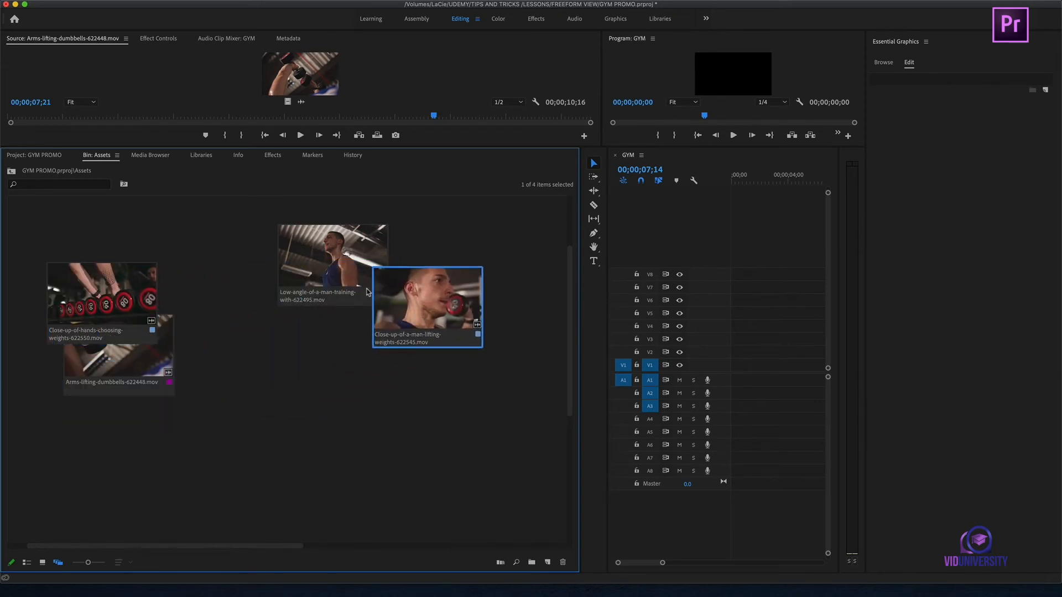
pyautogui.moveTo(343, 272); pyautogui.dragTo(434, 280)
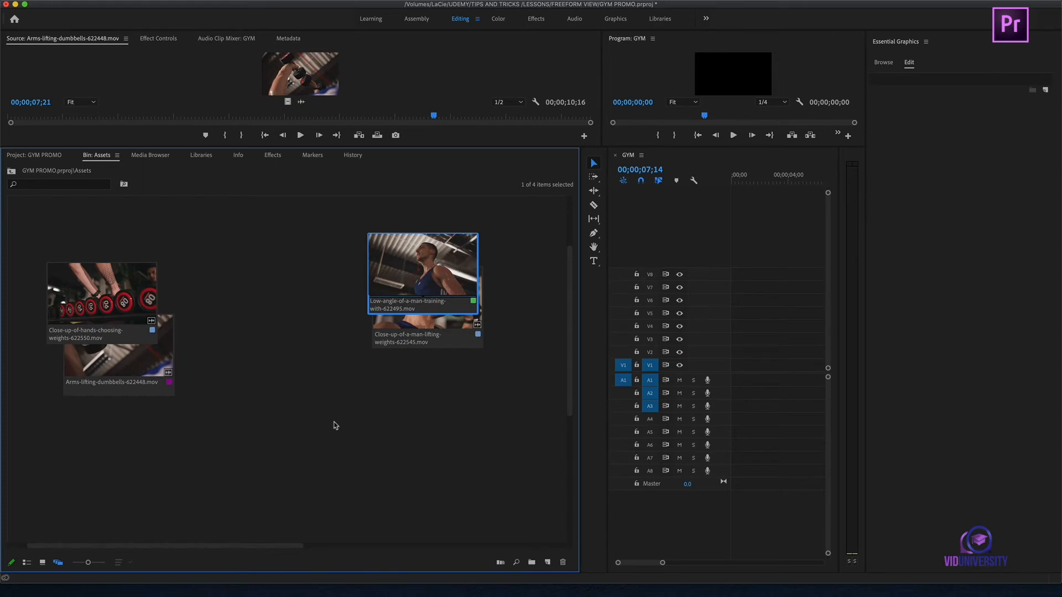
# - Add a new color matte to the Assets bin with a width of 1920 and a changed height
pyautogui.click(181, 279)
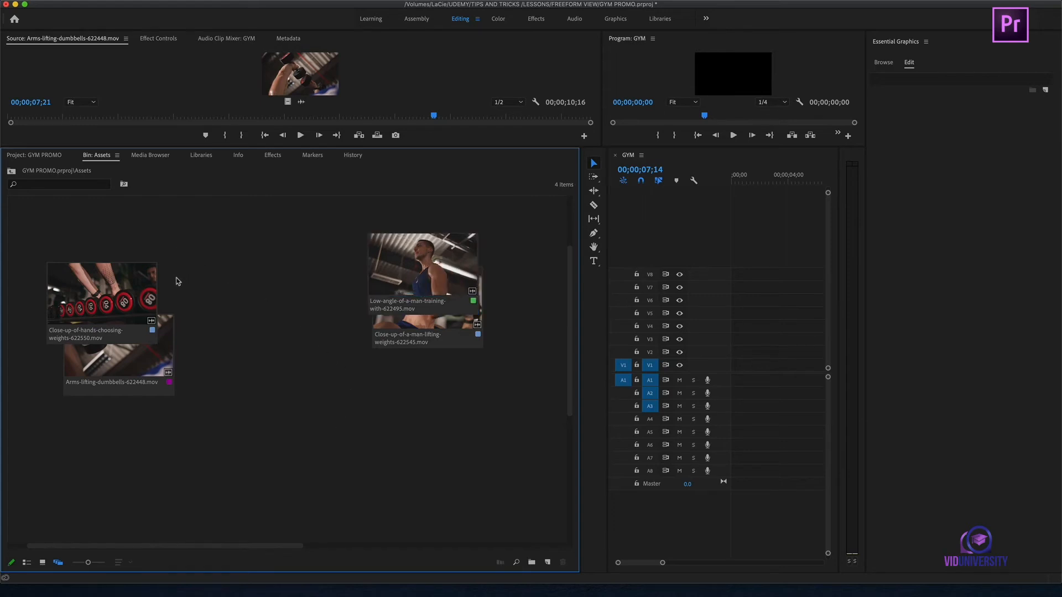
pyautogui.rightClick(178, 281)
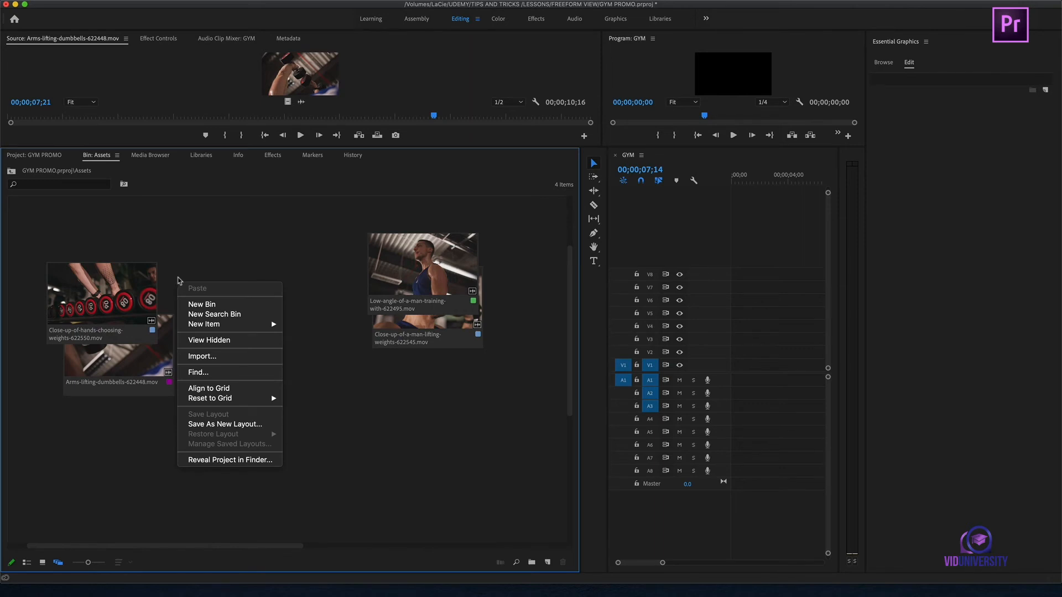
pyautogui.moveTo(210, 325)
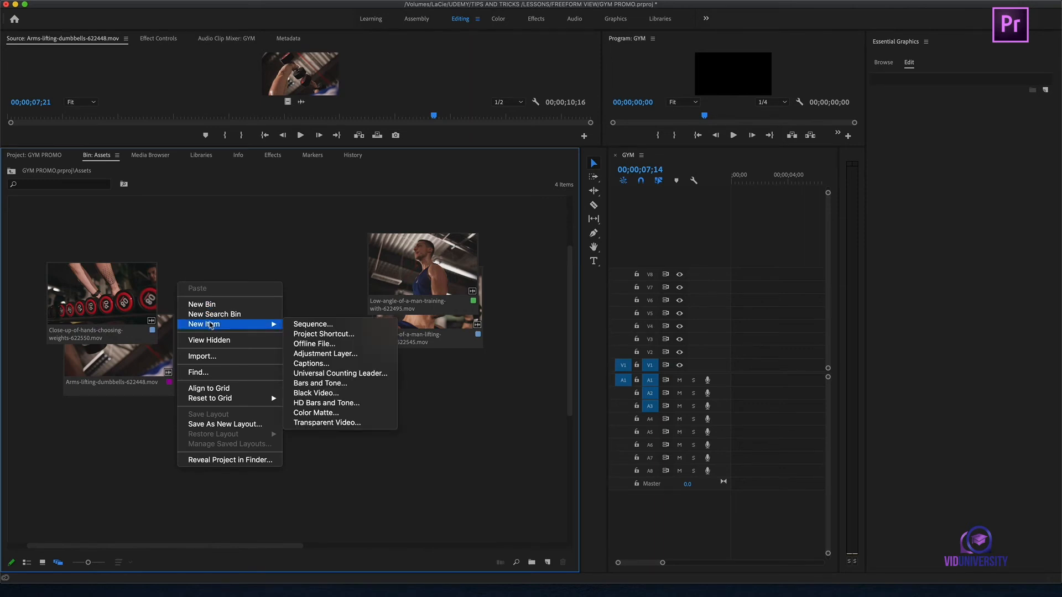
pyautogui.click(349, 415)
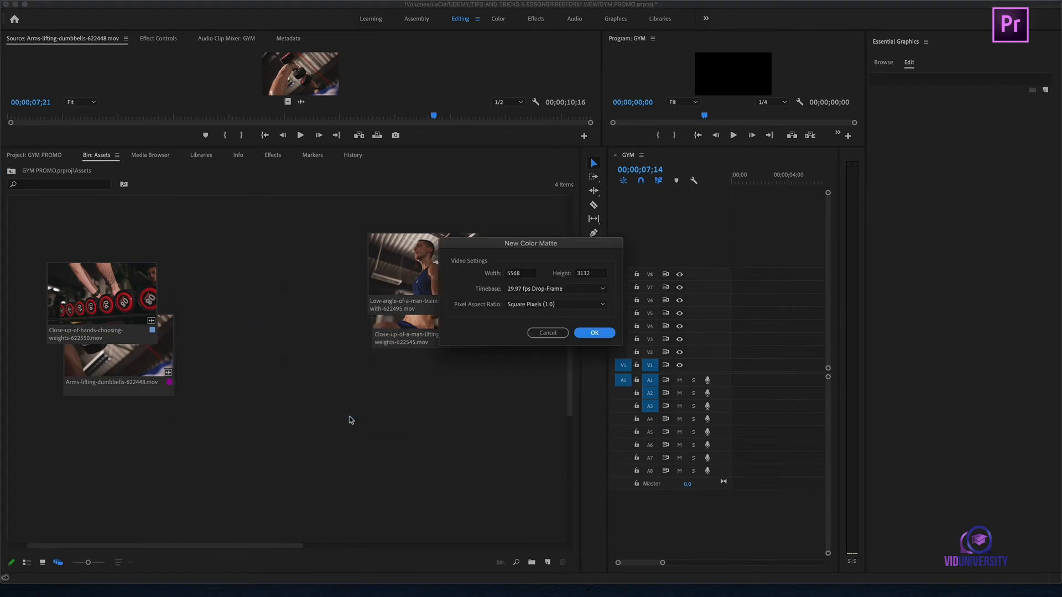
pyautogui.doubleClick(530, 274)
pyautogui.write('1920')
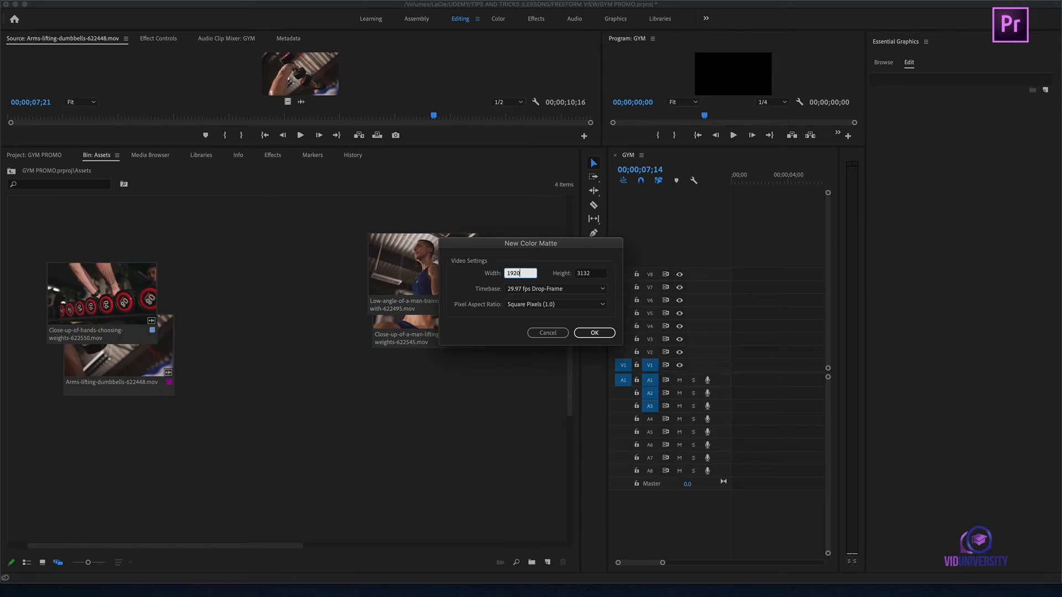
pyautogui.press('Tab')
pyautogui.write('1')
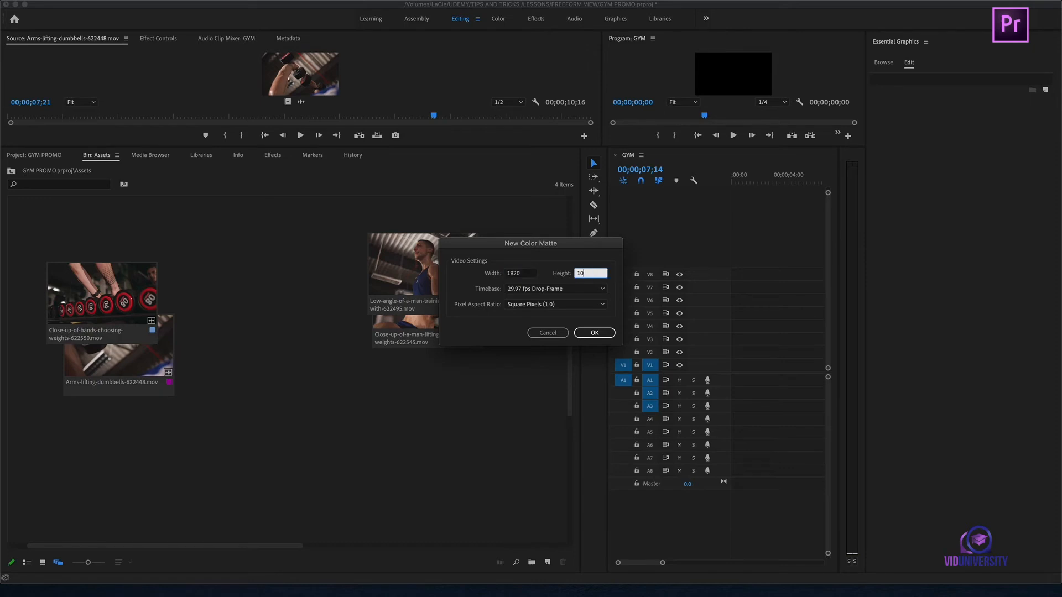
pyautogui.click(594, 333)
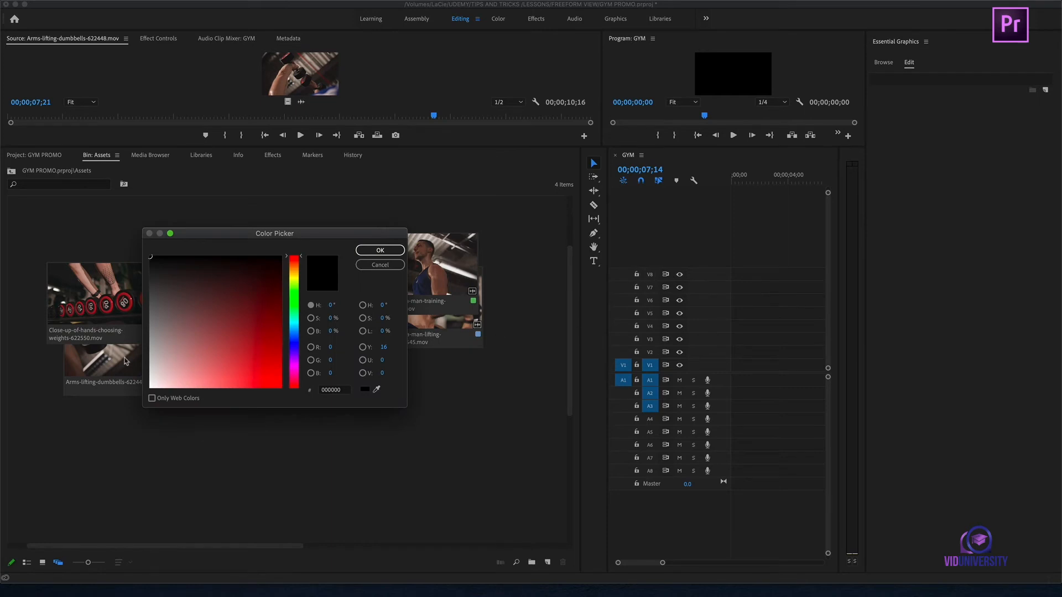
# - Give the color matte the red color F01B1B and name it RED
pyautogui.click(261, 363)
pyautogui.moveTo(262, 363); pyautogui.dragTo(266, 380)
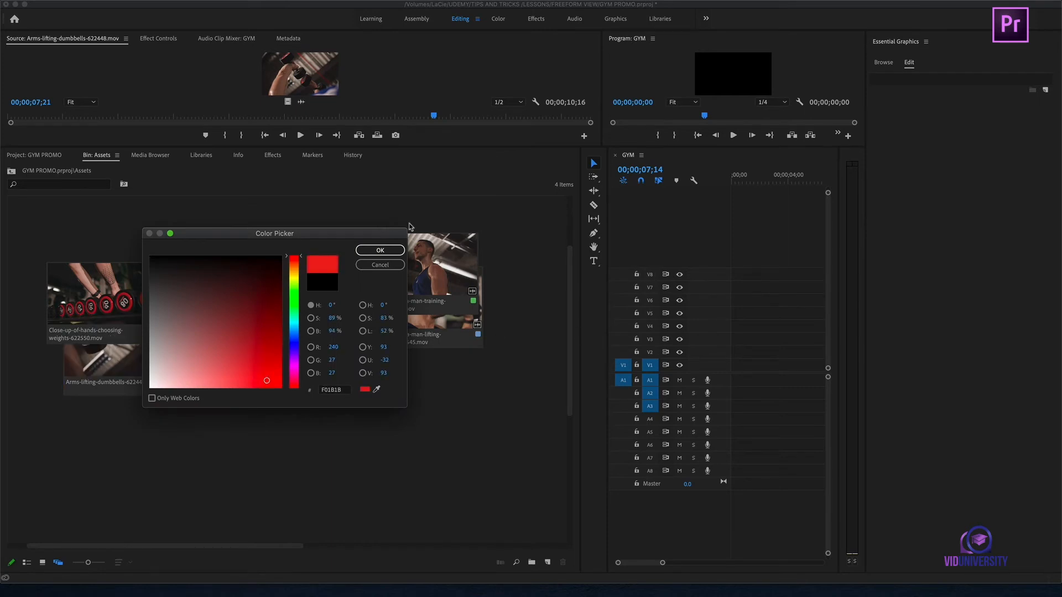
pyautogui.click(381, 252)
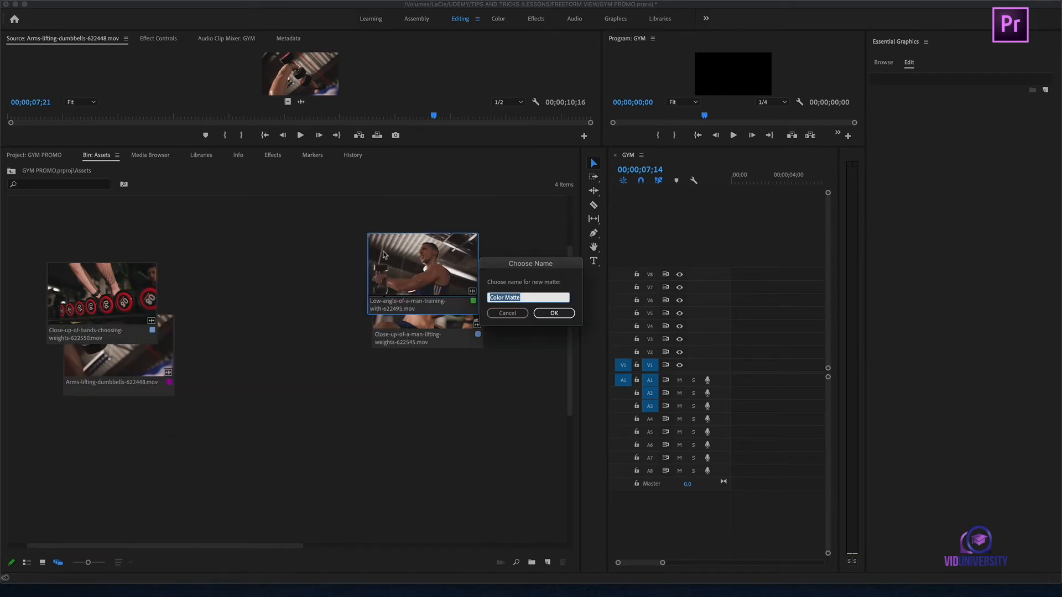
pyautogui.write('RED')
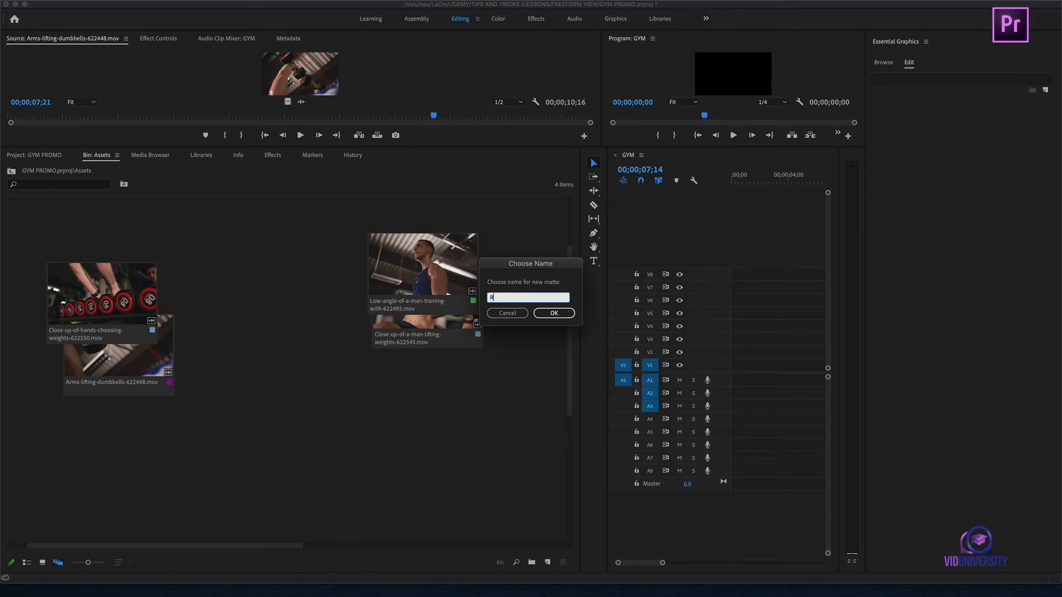
pyautogui.click(548, 314)
# - Place the red matte at the head of the hands and dumbbells clip stack, and bring the Close-up-of-hands-choosing clip in front of it
pyautogui.moveTo(55, 446); pyautogui.dragTo(149, 257)
pyautogui.click(101, 311)
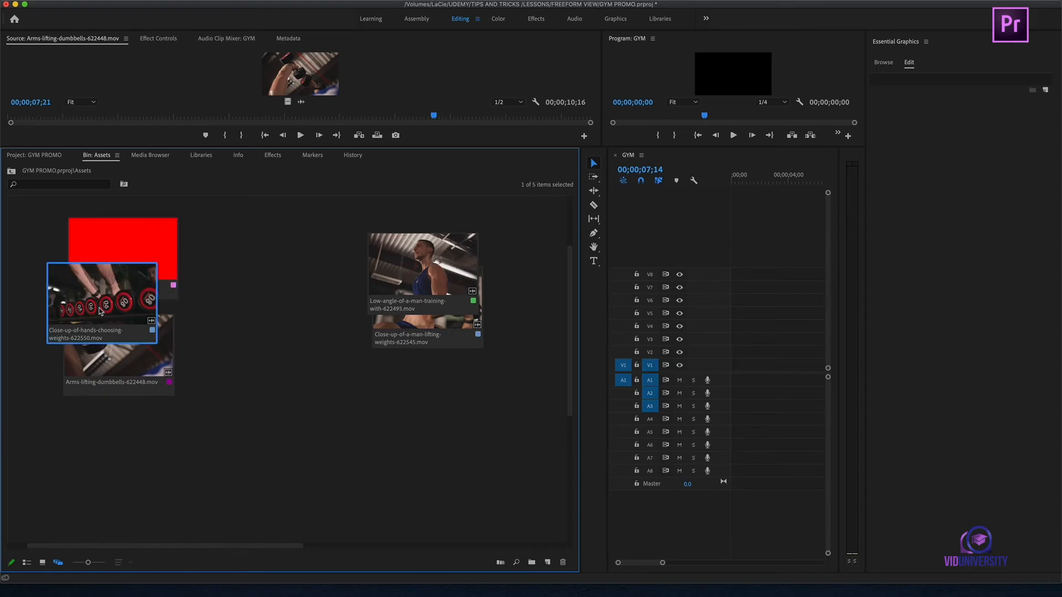
# - Shift the Arms-lifting-dumbbells clip up beside the Close-up-of-hands-choosing clip under the red matte, keeping the hands clip in front
pyautogui.moveTo(171, 340); pyautogui.dragTo(210, 296)
pyautogui.click(142, 249)
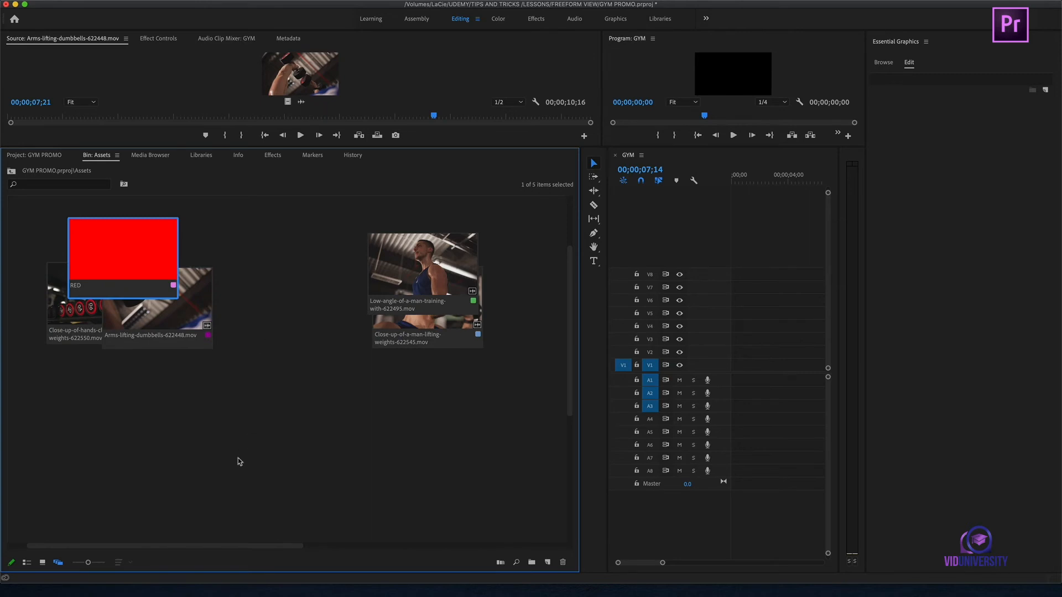
pyautogui.click(83, 324)
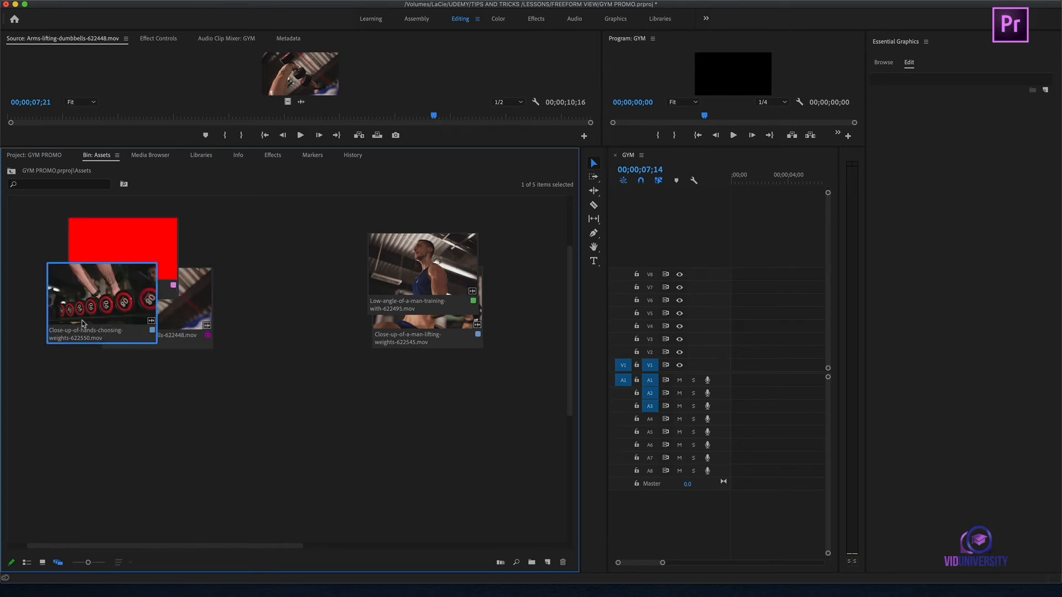
# - Add a new color matte to the Assets bin with a size of 1920 by 1080
pyautogui.rightClick(175, 411)
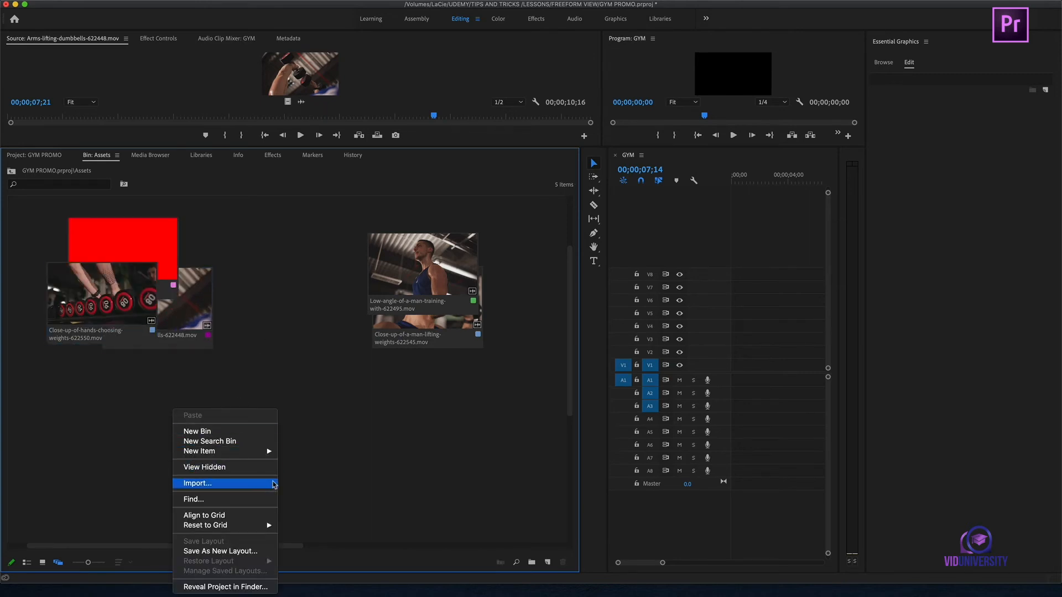
pyautogui.moveTo(268, 457)
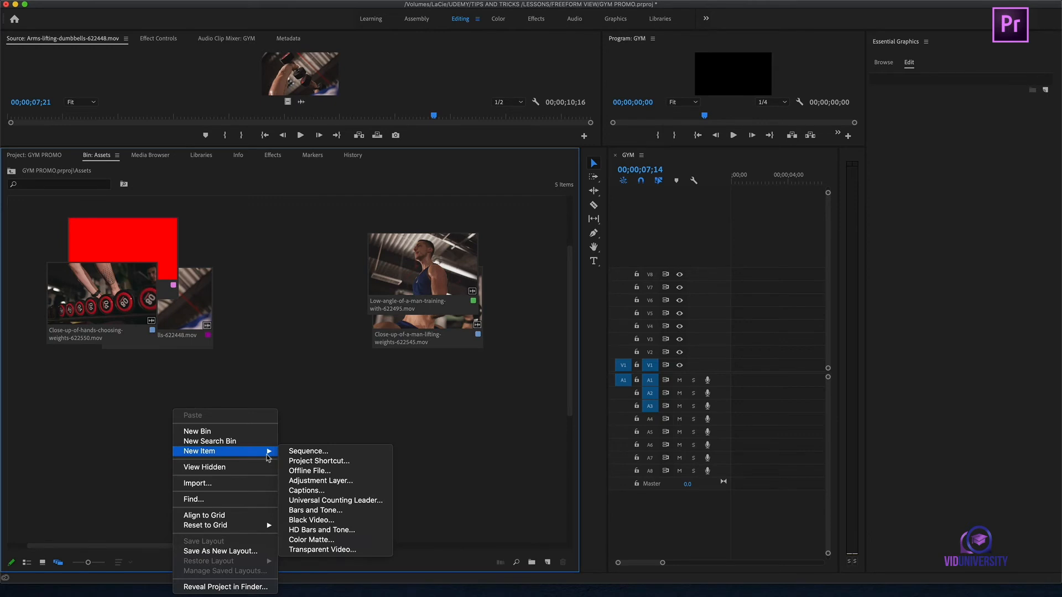
pyautogui.click(366, 540)
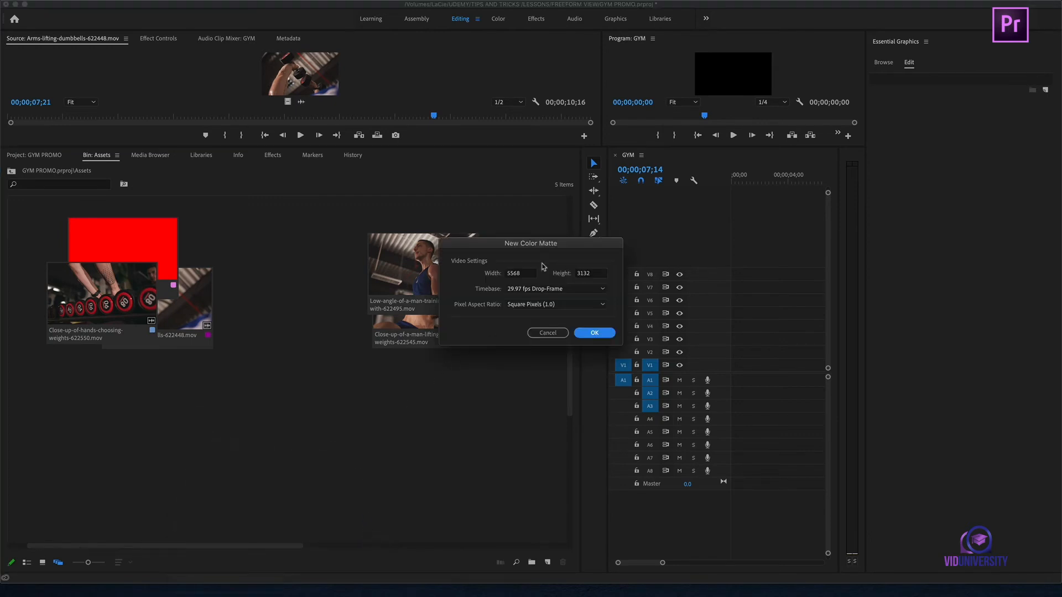
pyautogui.doubleClick(521, 274)
pyautogui.write('1')
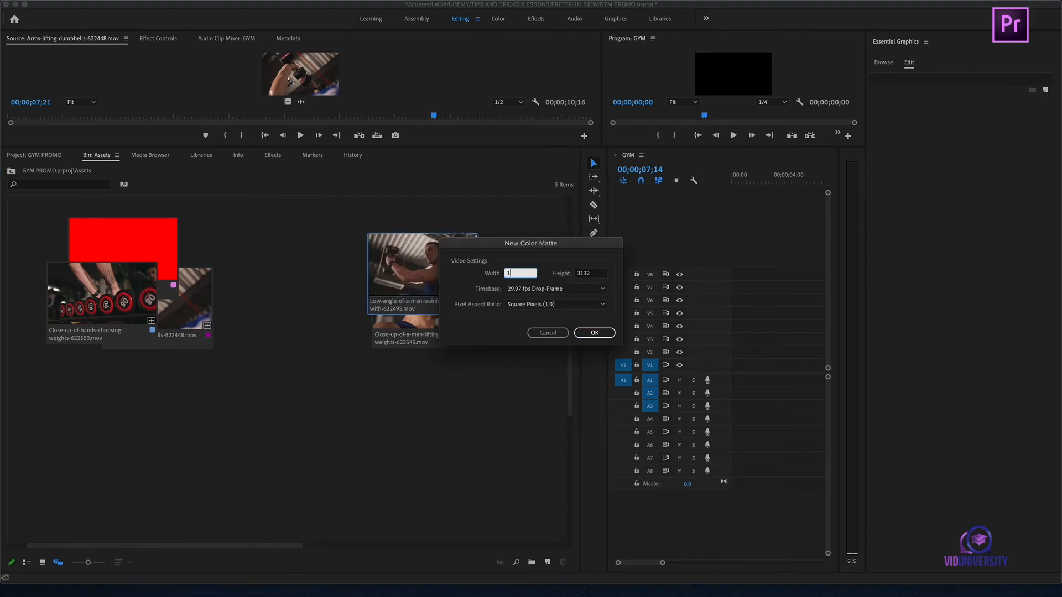
pyautogui.write('920')
pyautogui.press('Tab')
pyautogui.write('1')
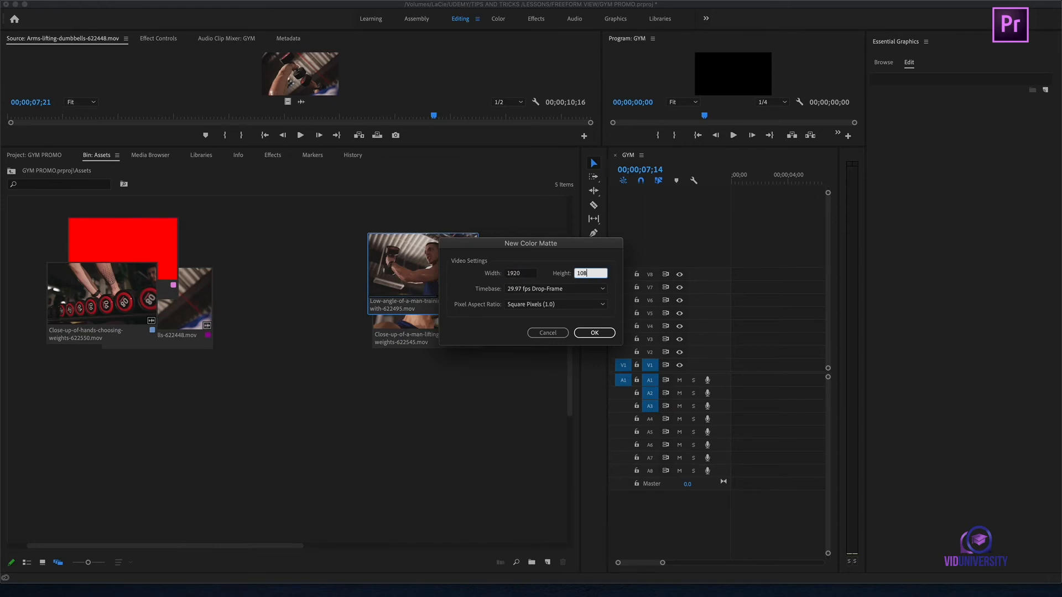
pyautogui.write('080')
pyautogui.click(595, 333)
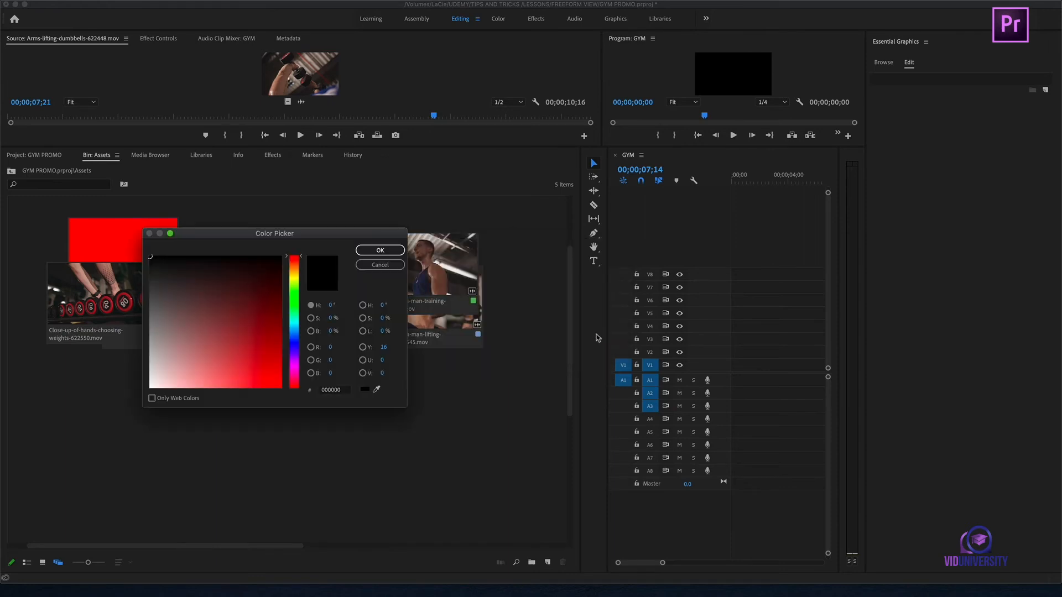
# - Give the new color matte the yellow color EAE423 and name it YELLOW
pyautogui.click(296, 277)
pyautogui.click(262, 378)
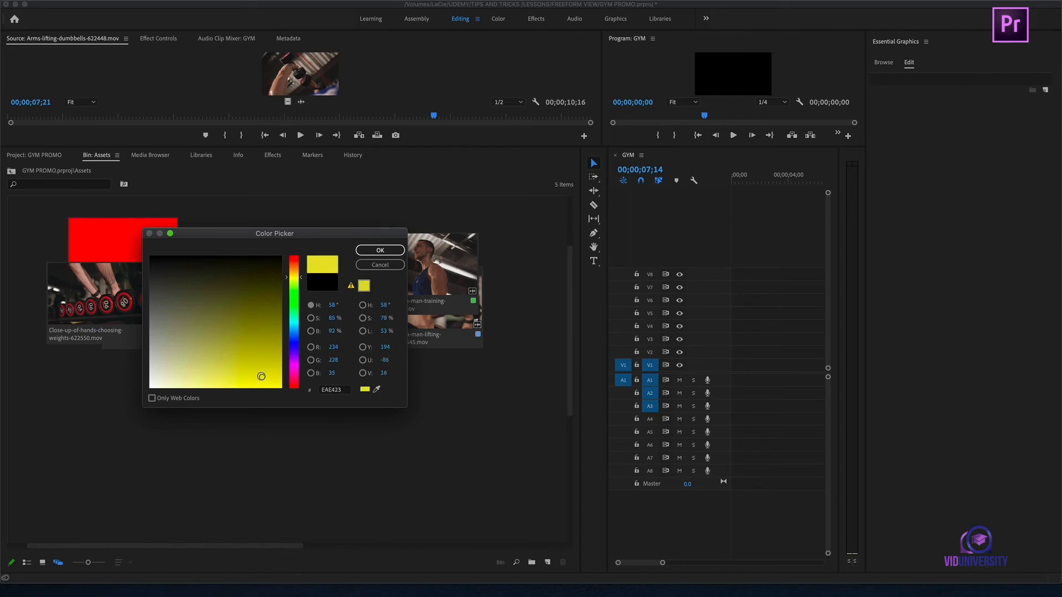
pyautogui.click(380, 251)
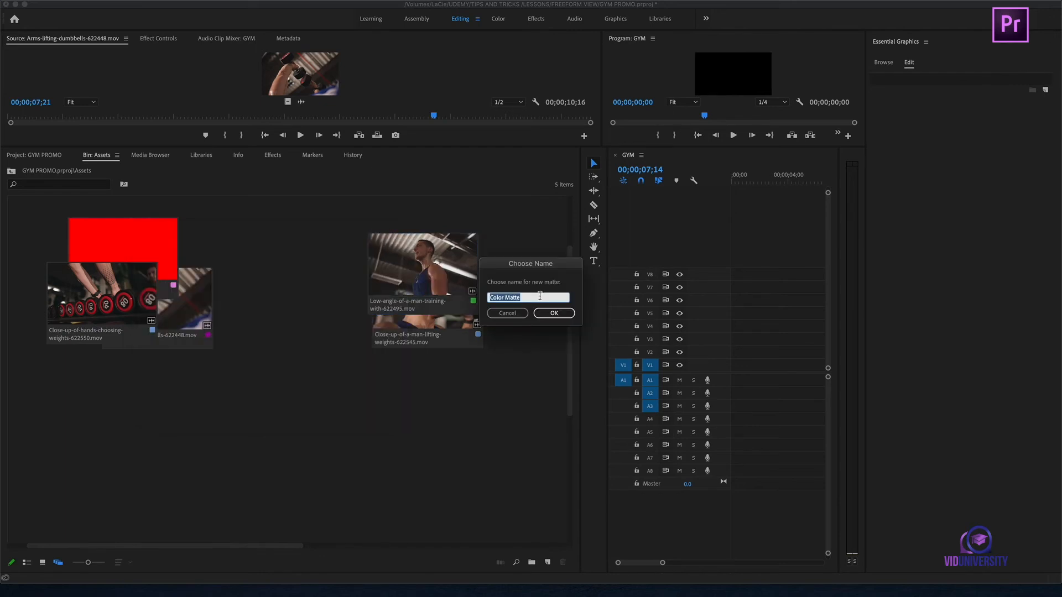
pyautogui.write('YE')
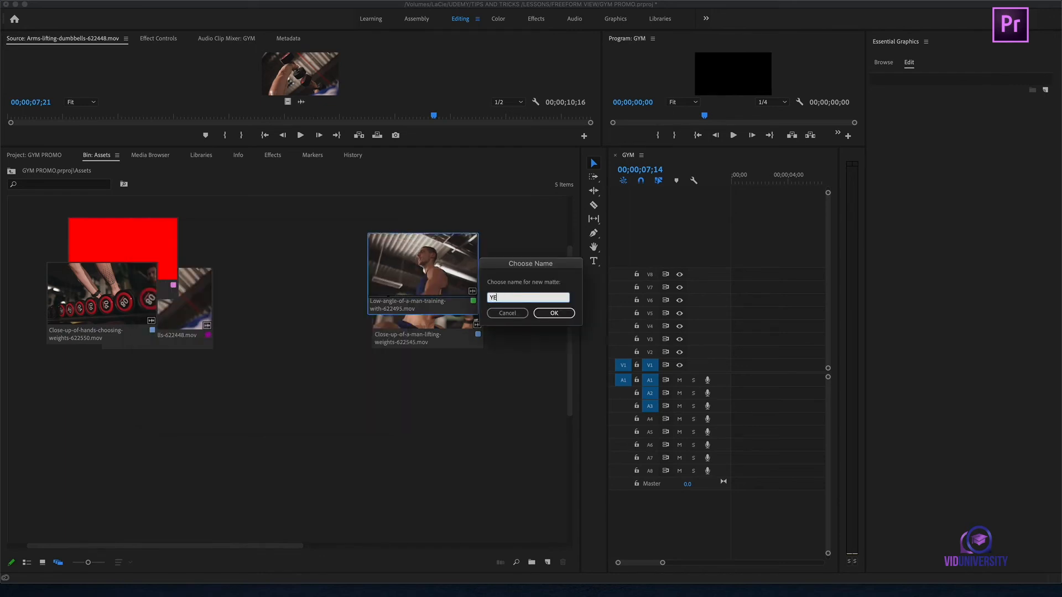
pyautogui.write('LLOW')
pyautogui.click(554, 313)
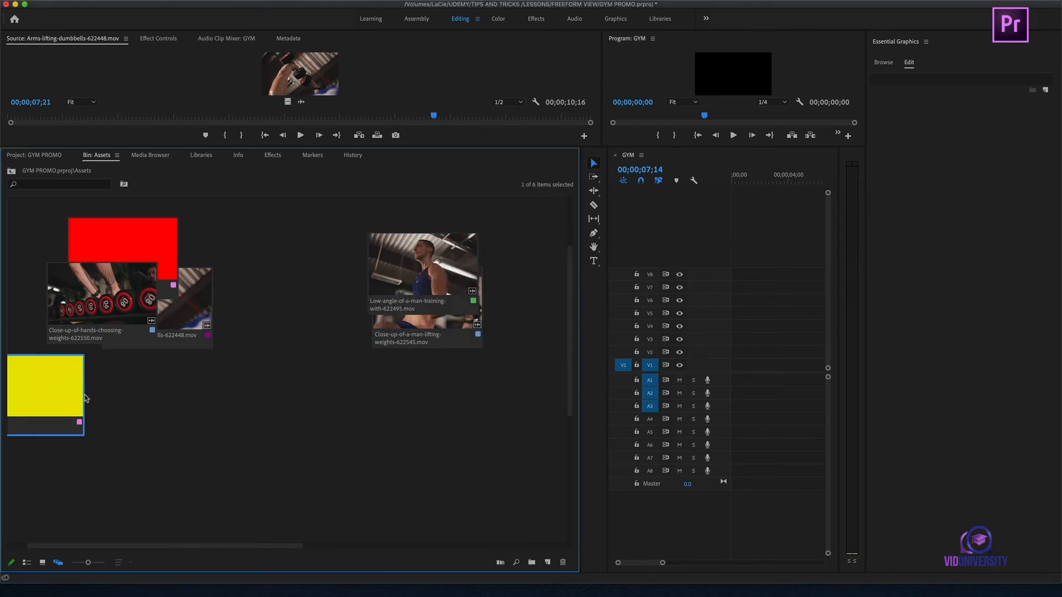
# - Place the yellow matte at the head of the man-training group and spread the Close-up-of-a-man-lifting clip out beneath it
pyautogui.moveTo(86, 399); pyautogui.dragTo(507, 273)
pyautogui.click(464, 333)
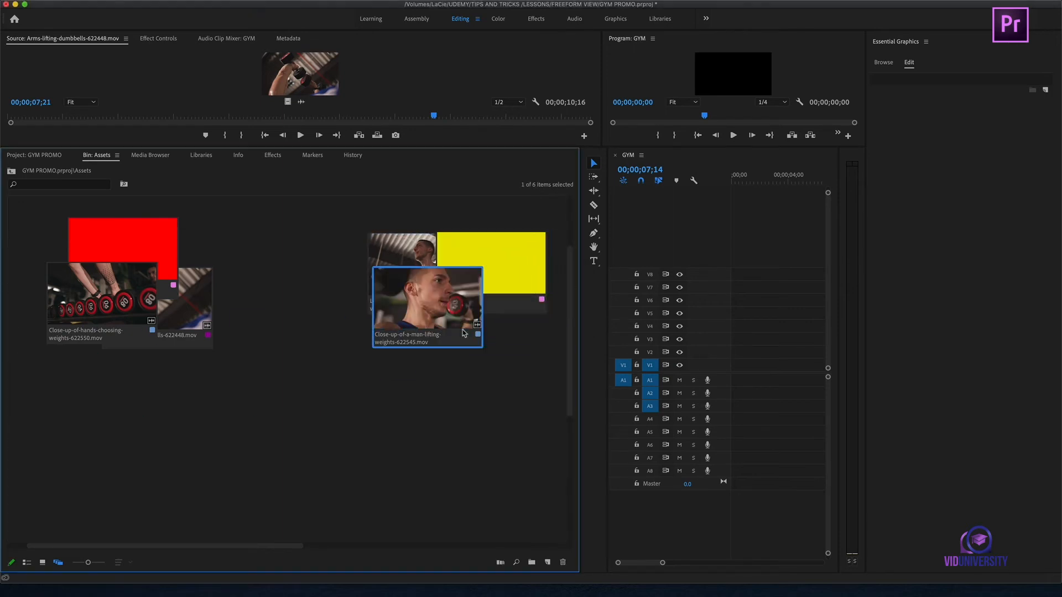
pyautogui.moveTo(463, 333); pyautogui.dragTo(524, 332)
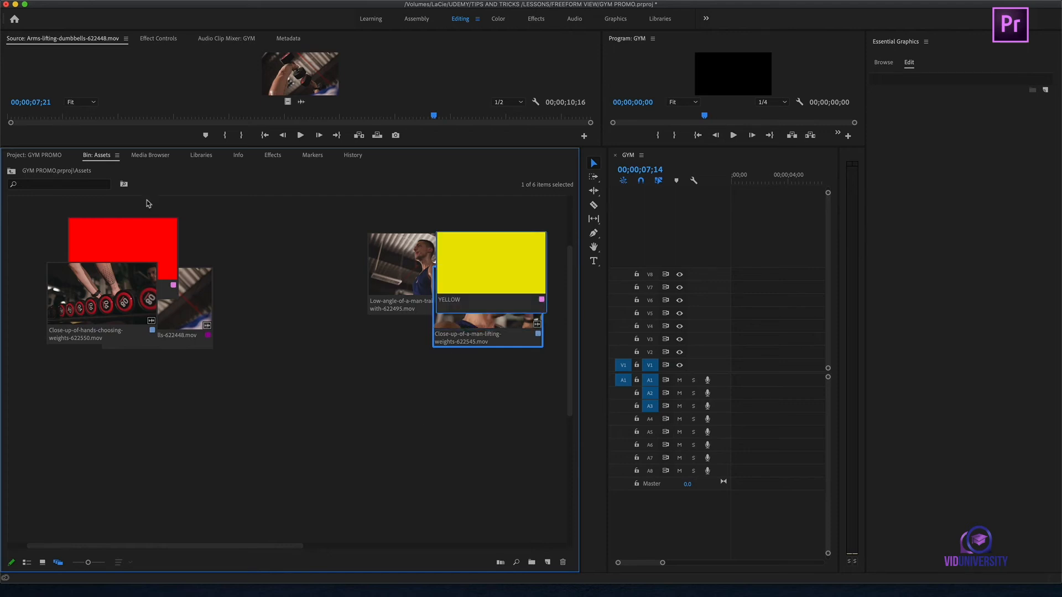
# - Create a new sequence from the RED matte, and enlarge the timeline and the monitors for working on it
pyautogui.click(133, 232)
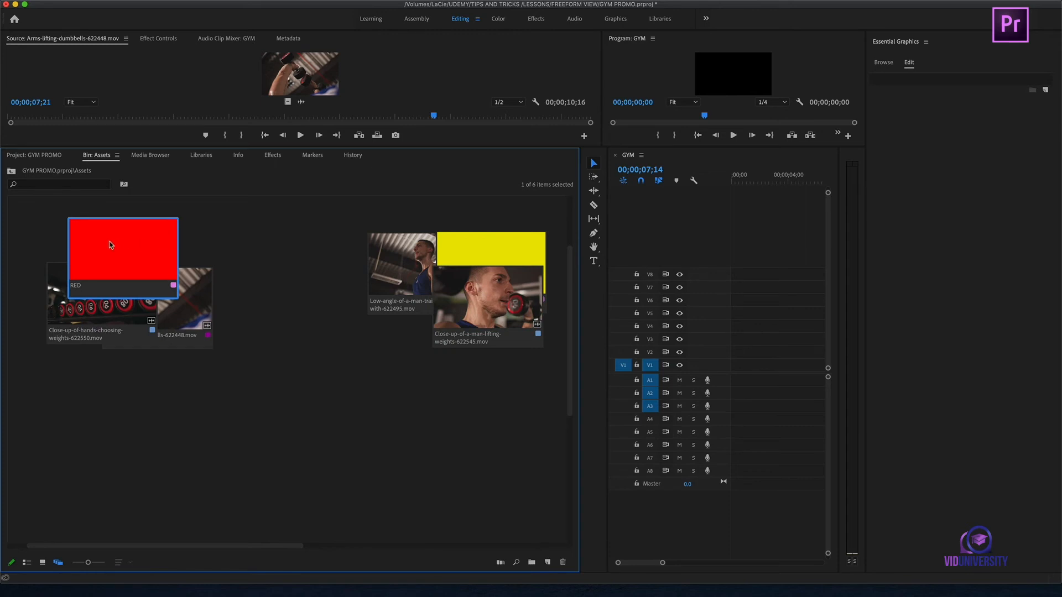
pyautogui.rightClick(111, 245)
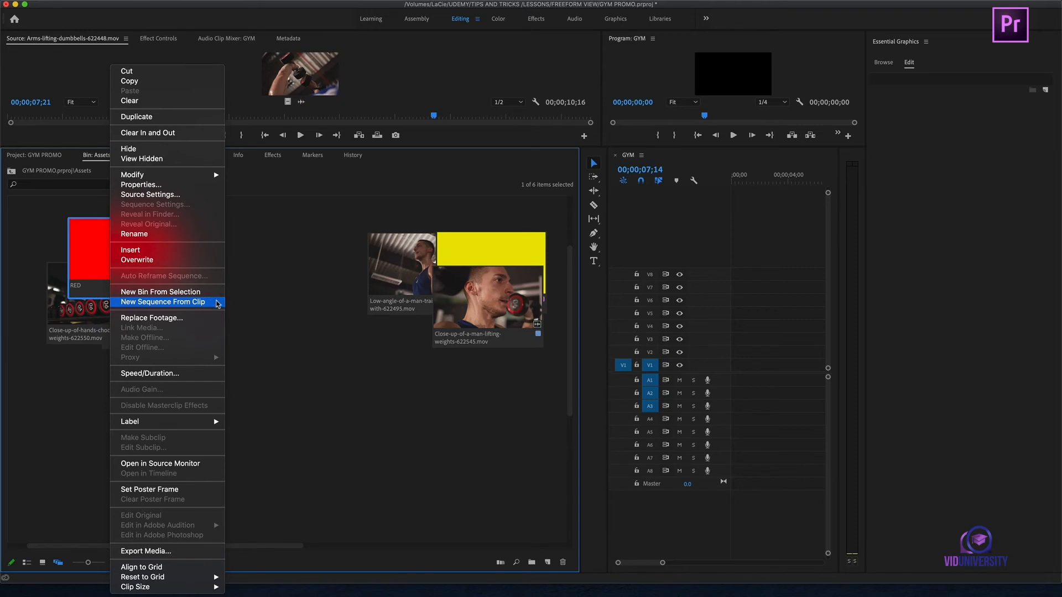
pyautogui.click(217, 303)
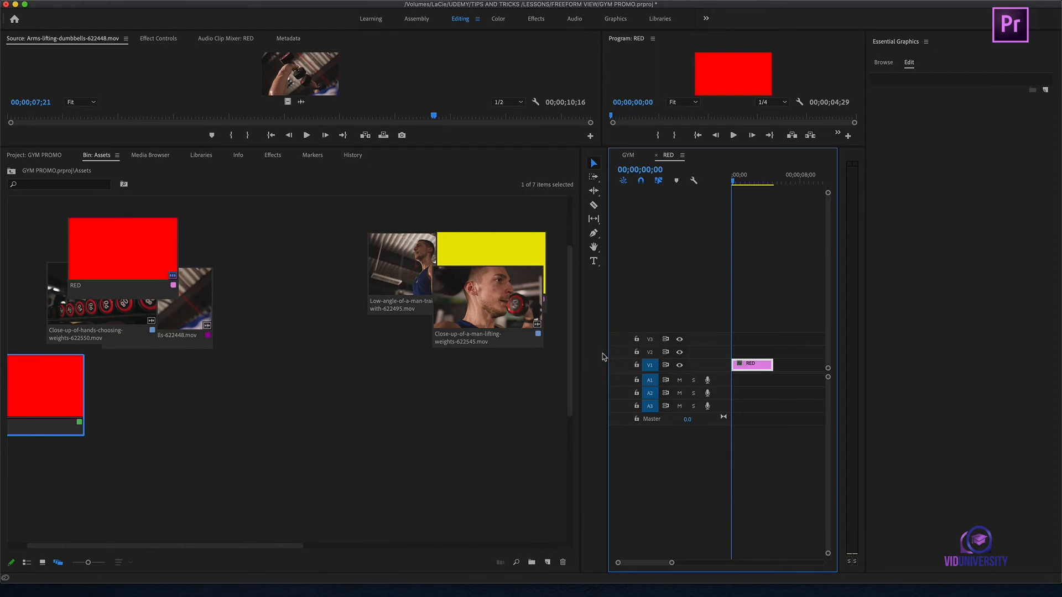
pyautogui.moveTo(607, 353); pyautogui.dragTo(331, 353)
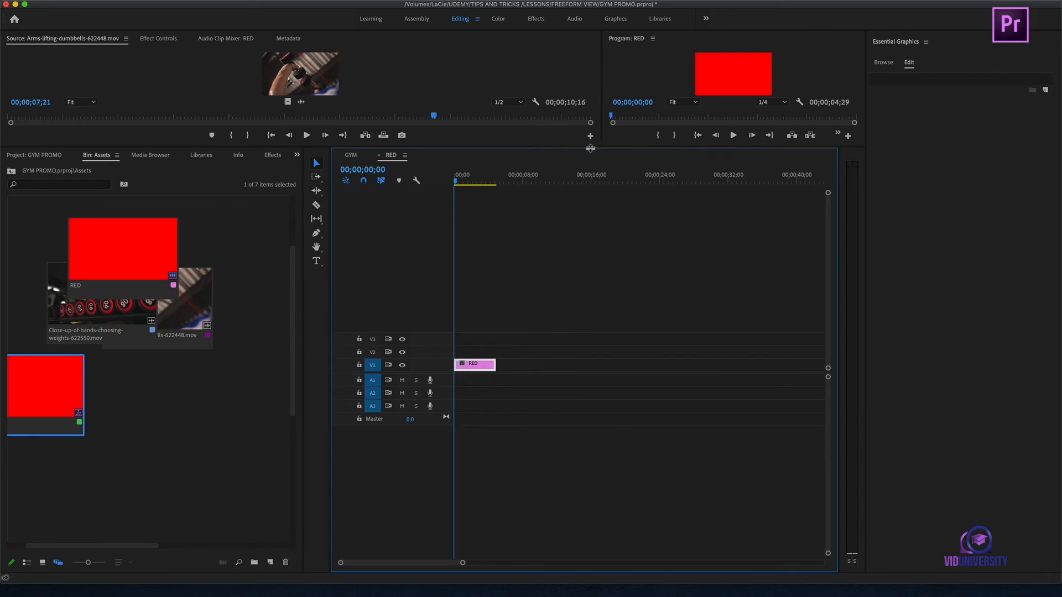
pyautogui.moveTo(592, 147); pyautogui.dragTo(592, 306)
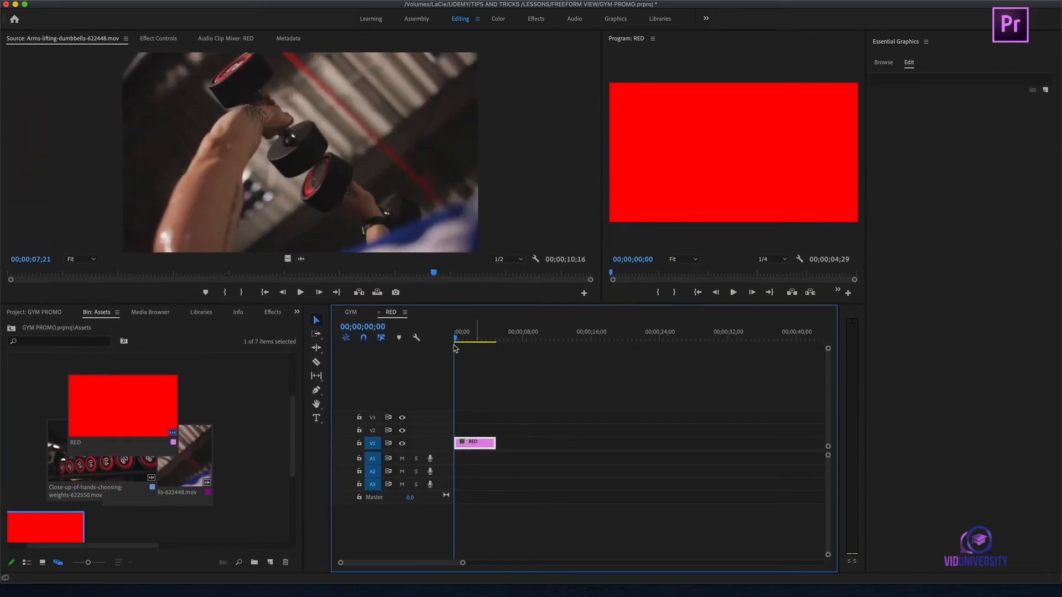
# - Add the text WEIGHTS over the red matte in the RED sequence and center it at position 189.2, 361.1
pyautogui.click(316, 420)
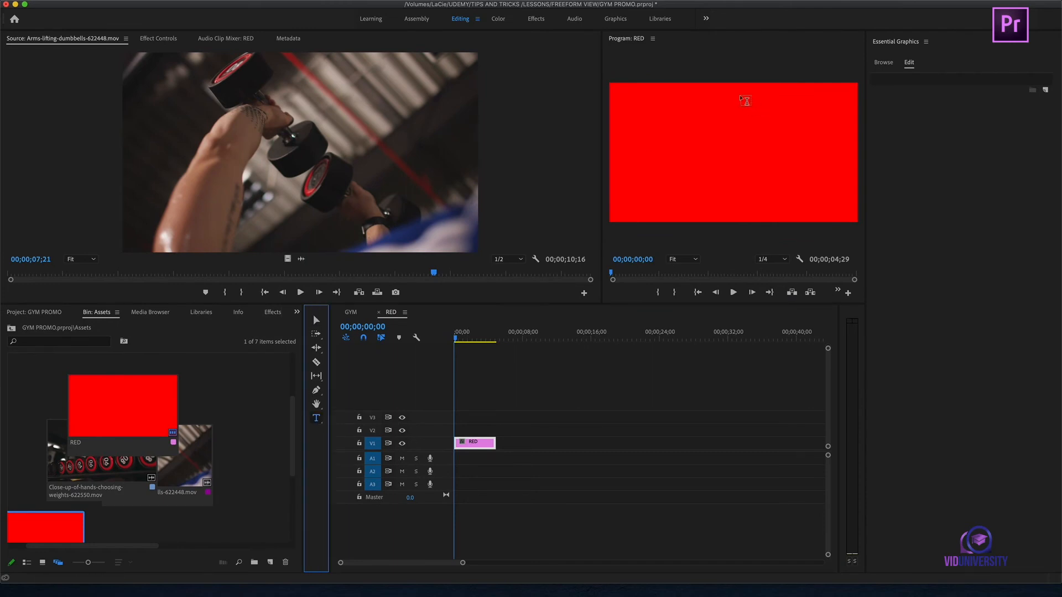
pyautogui.click(626, 125)
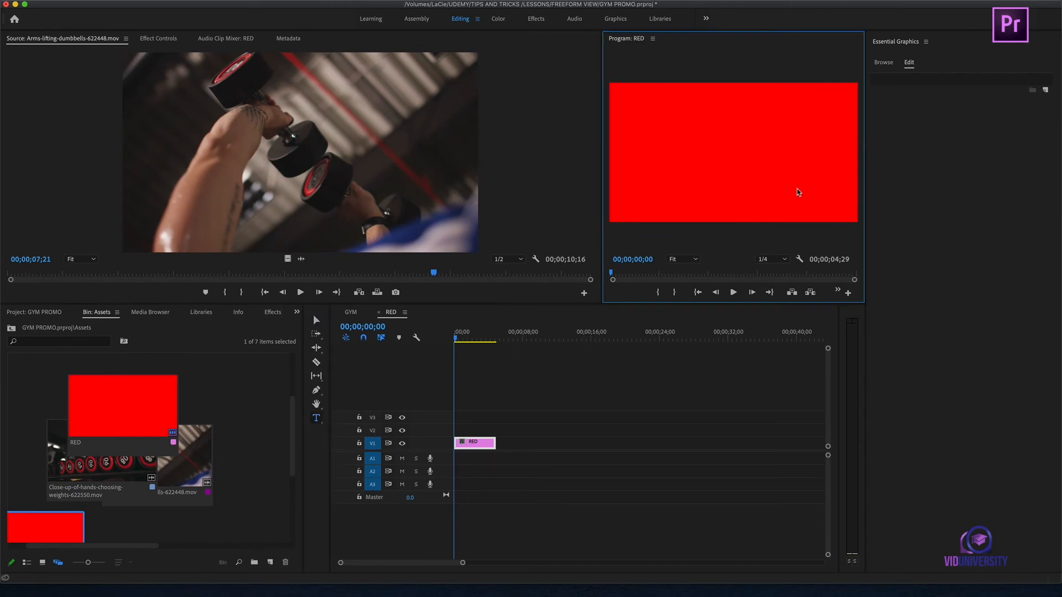
pyautogui.click(827, 190)
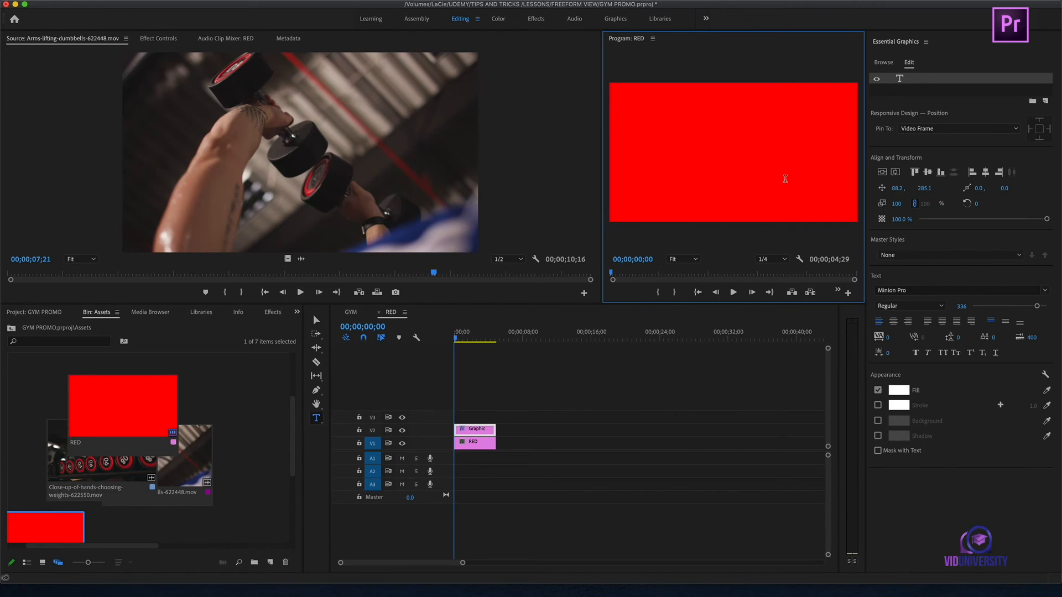
pyautogui.write('WE')
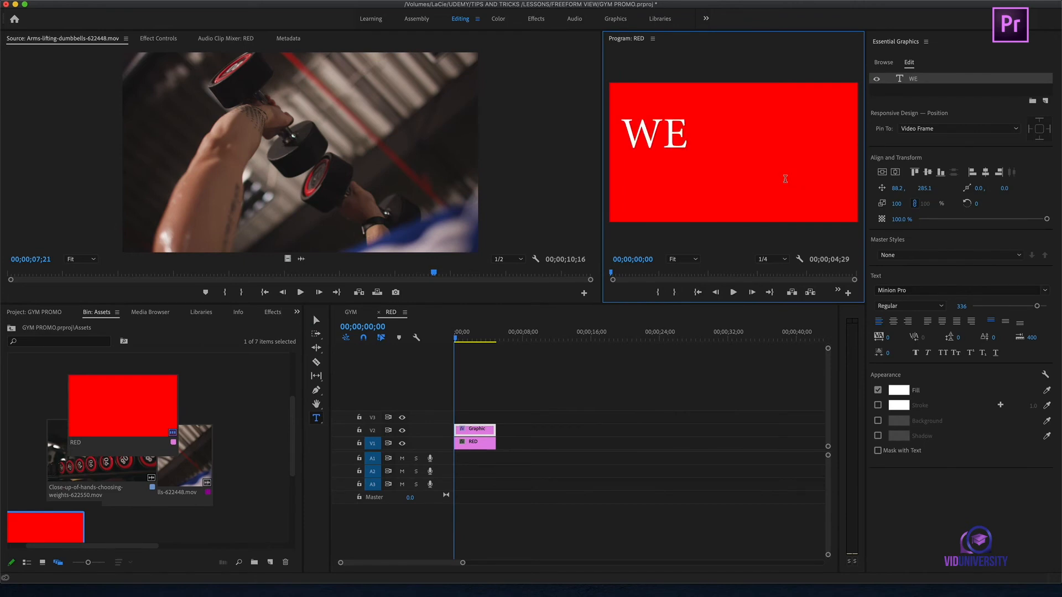
pyautogui.write('IGHTS')
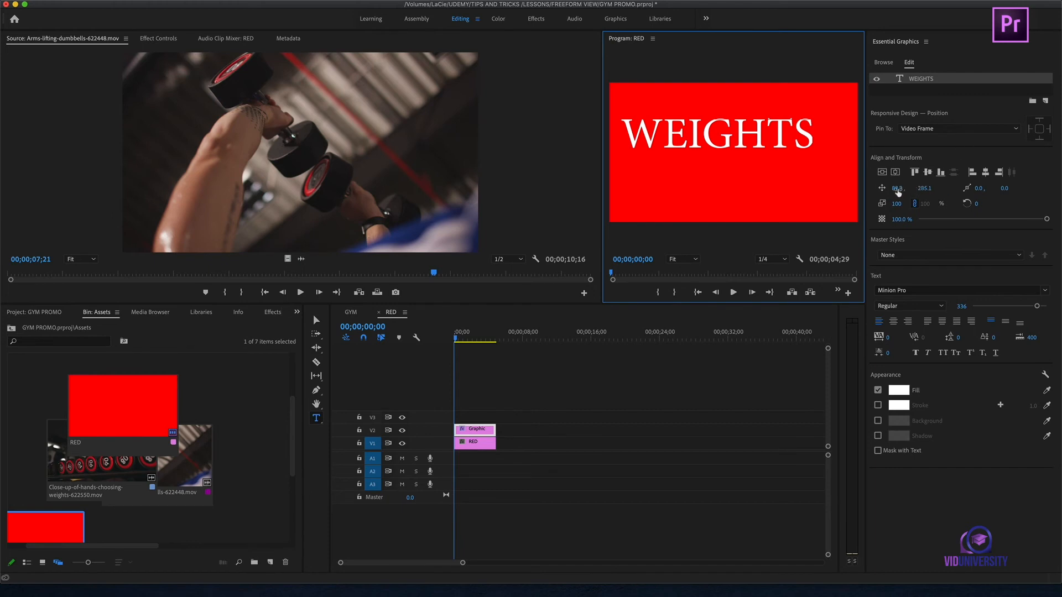
pyautogui.moveTo(897, 190); pyautogui.dragTo(966, 190)
pyautogui.moveTo(897, 190); pyautogui.dragTo(922, 190)
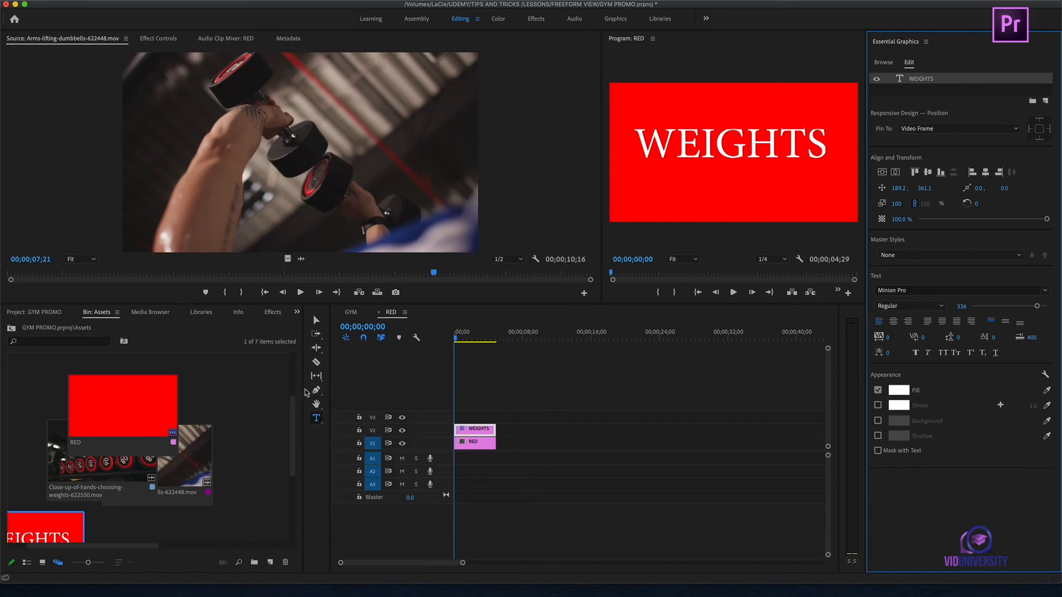
# - Widen the Assets bin again and hide the plain RED matte above the dumbbells group
pyautogui.moveTo(305, 392); pyautogui.dragTo(575, 373)
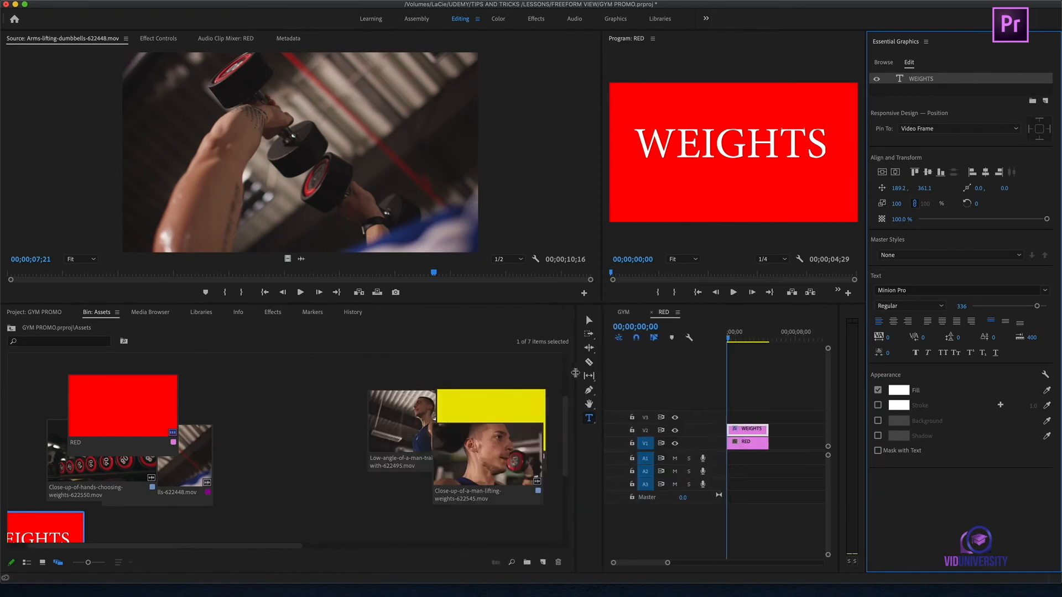
pyautogui.scroll(-3, 282, 449)
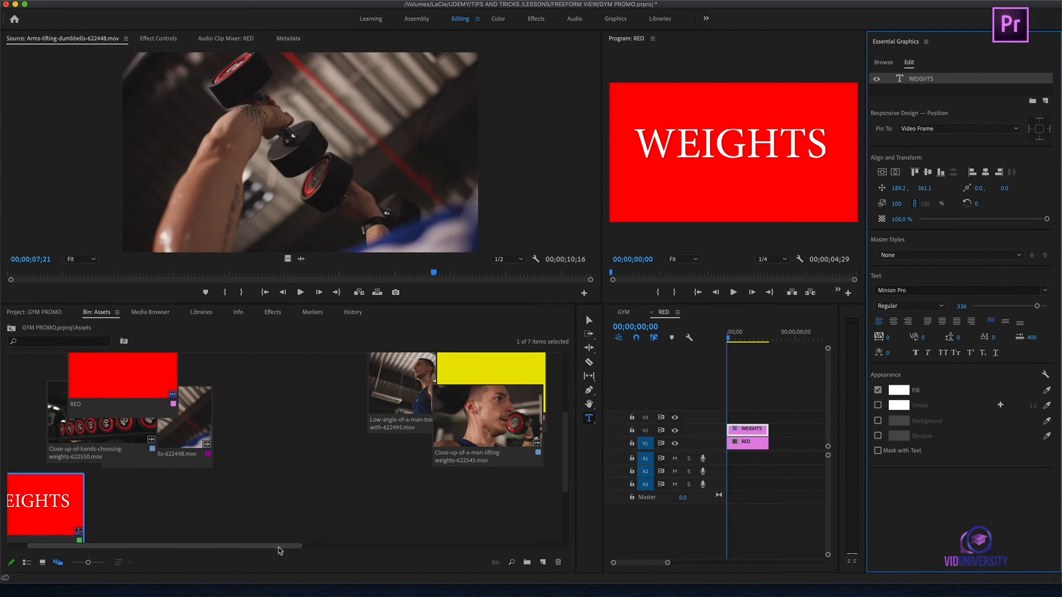
pyautogui.moveTo(280, 551); pyautogui.dragTo(241, 551)
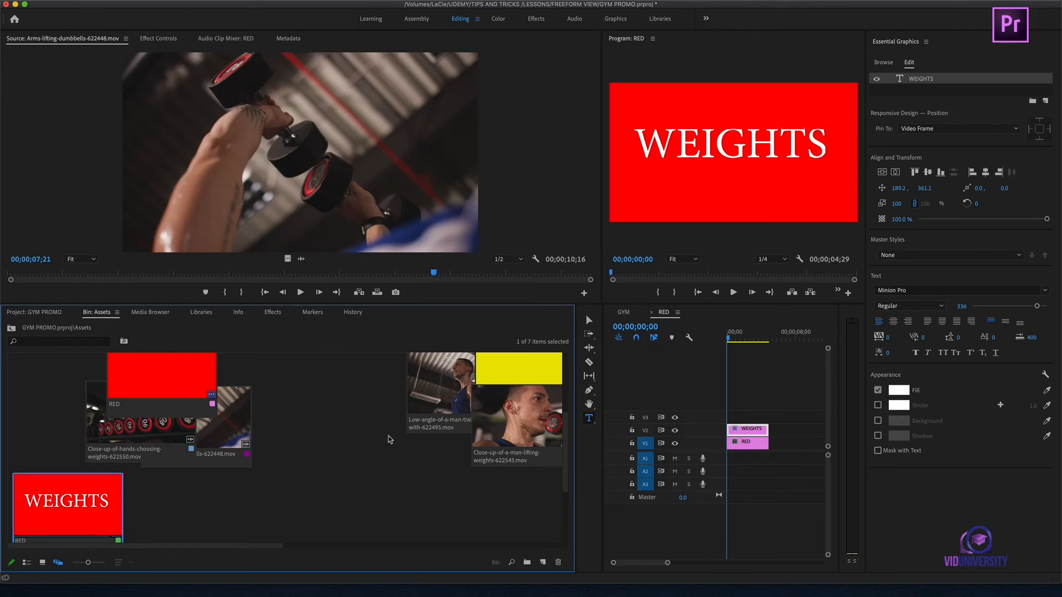
pyautogui.click(140, 376)
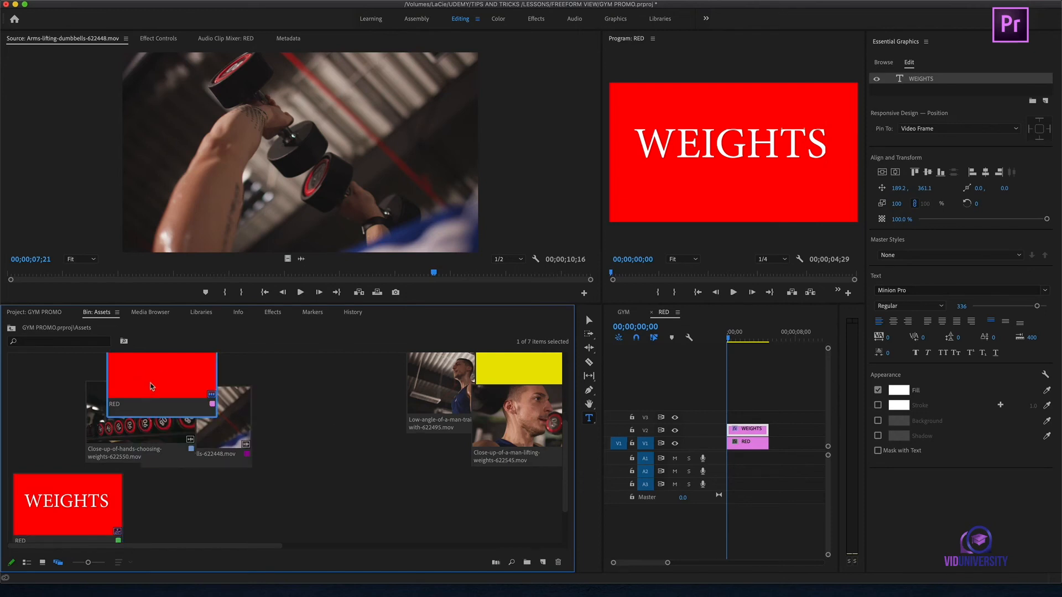
pyautogui.rightClick(152, 387)
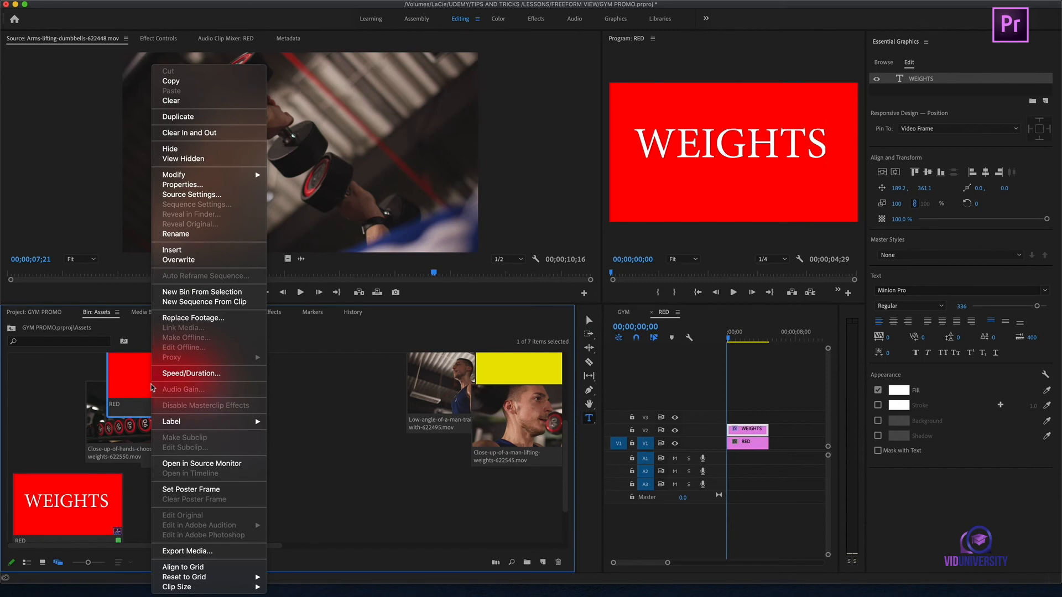
pyautogui.click(223, 148)
# - Place the RED sequence labeled WEIGHTS at the head of the dumbbells group and bring both of the group's clips in front
pyautogui.moveTo(68, 507); pyautogui.dragTo(171, 408)
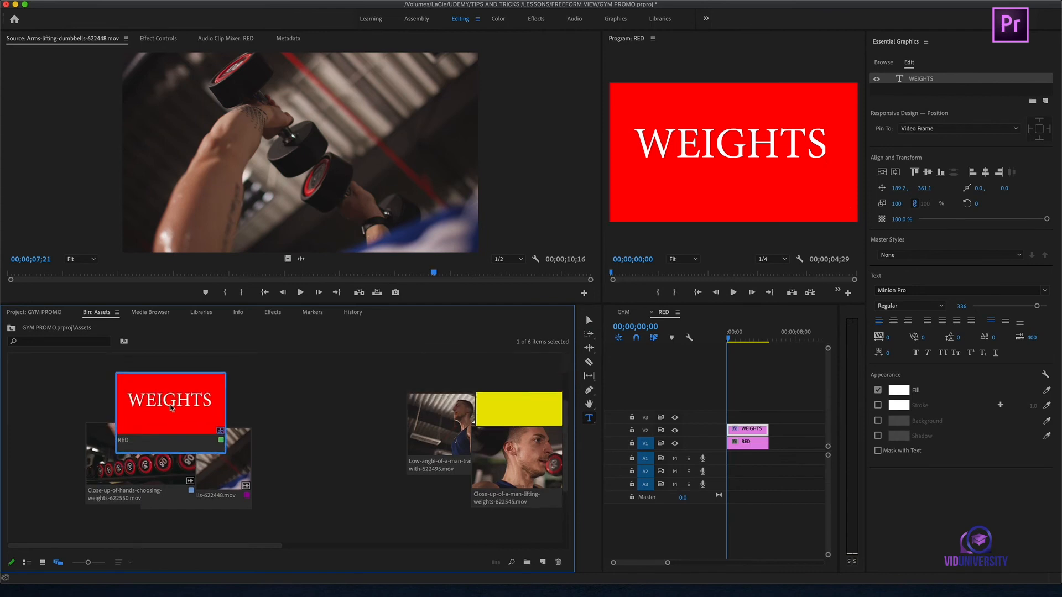
pyautogui.click(110, 477)
pyautogui.click(212, 471)
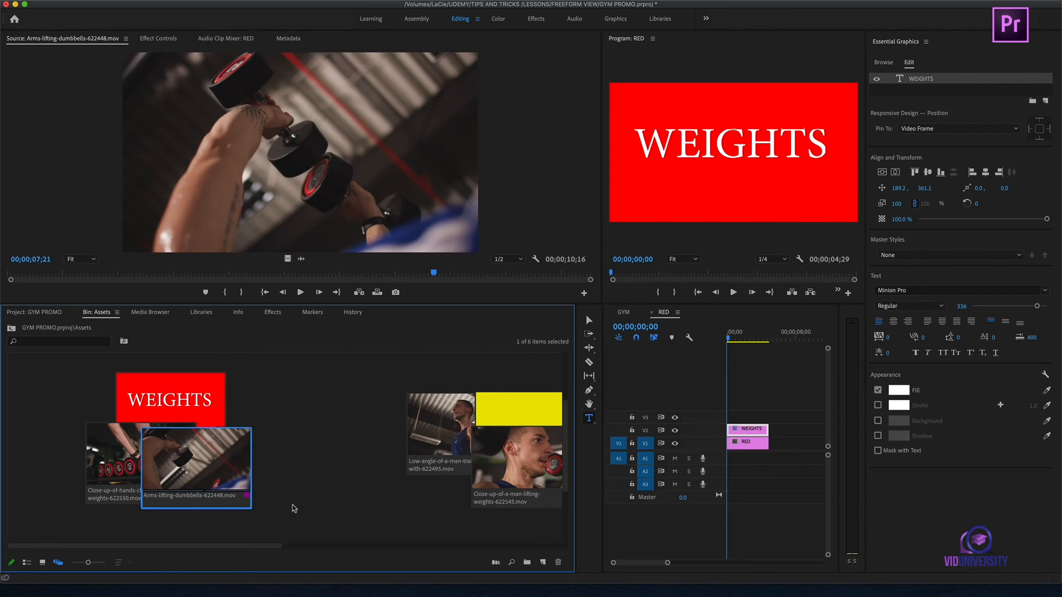
# - Move the YELLOW matte up from the man-training group and create a new sequence from it
pyautogui.hscroll(5, 386, 478)
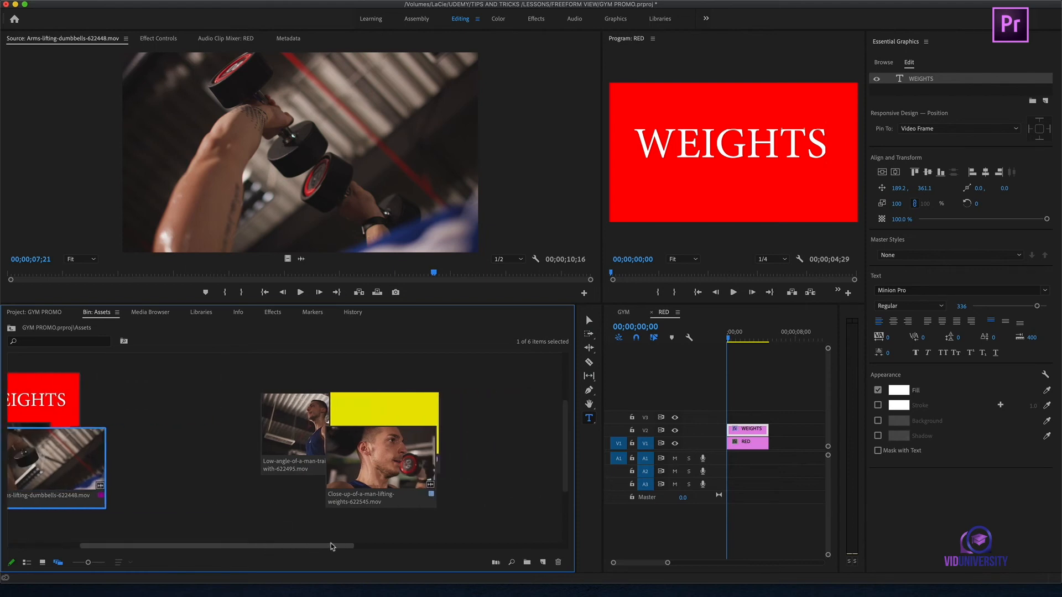
pyautogui.moveTo(384, 415); pyautogui.dragTo(384, 387)
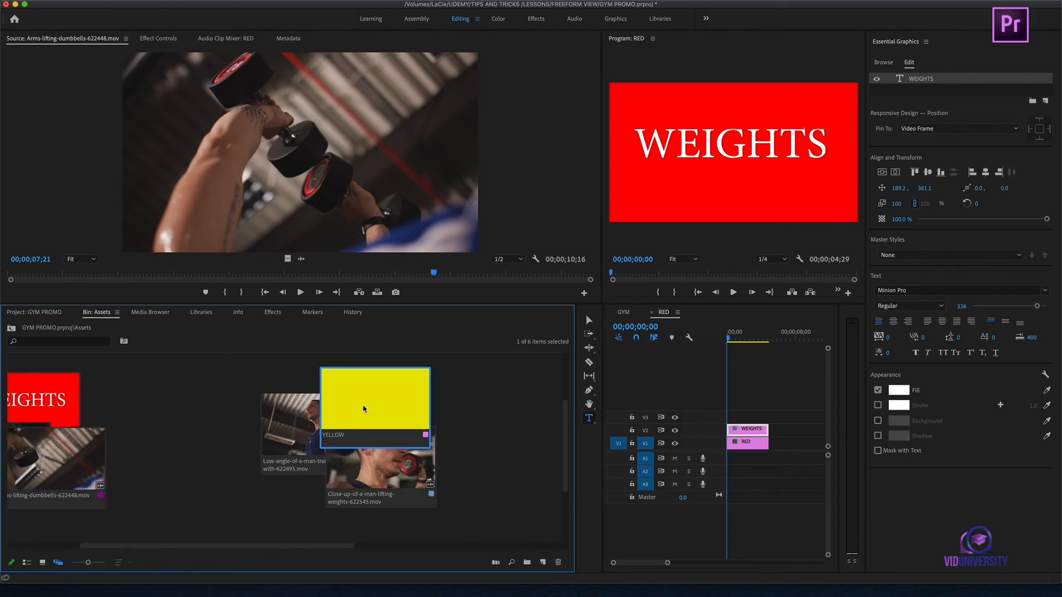
pyautogui.rightClick(365, 410)
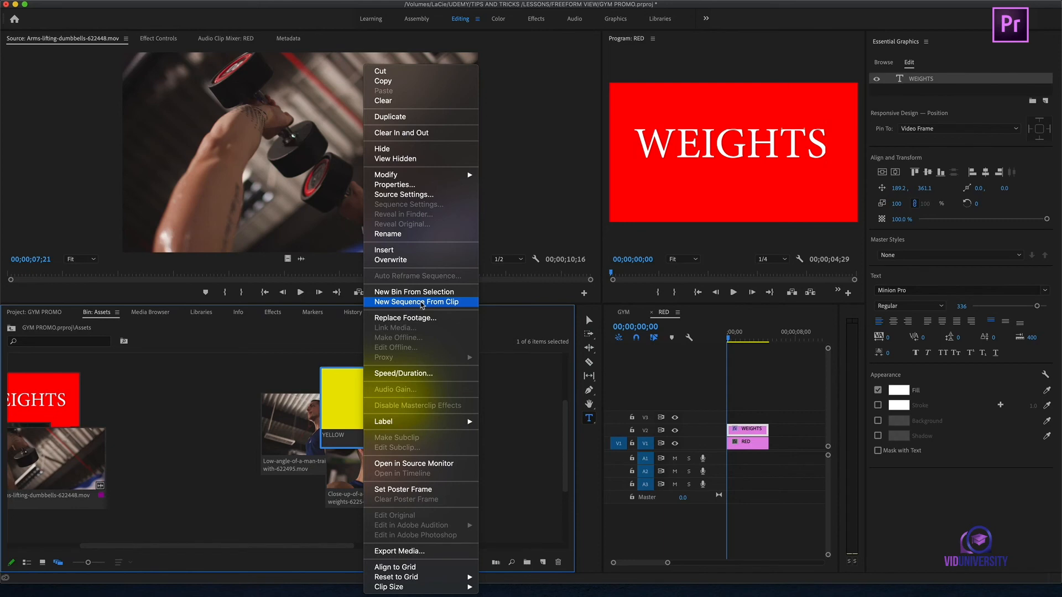
pyautogui.click(422, 303)
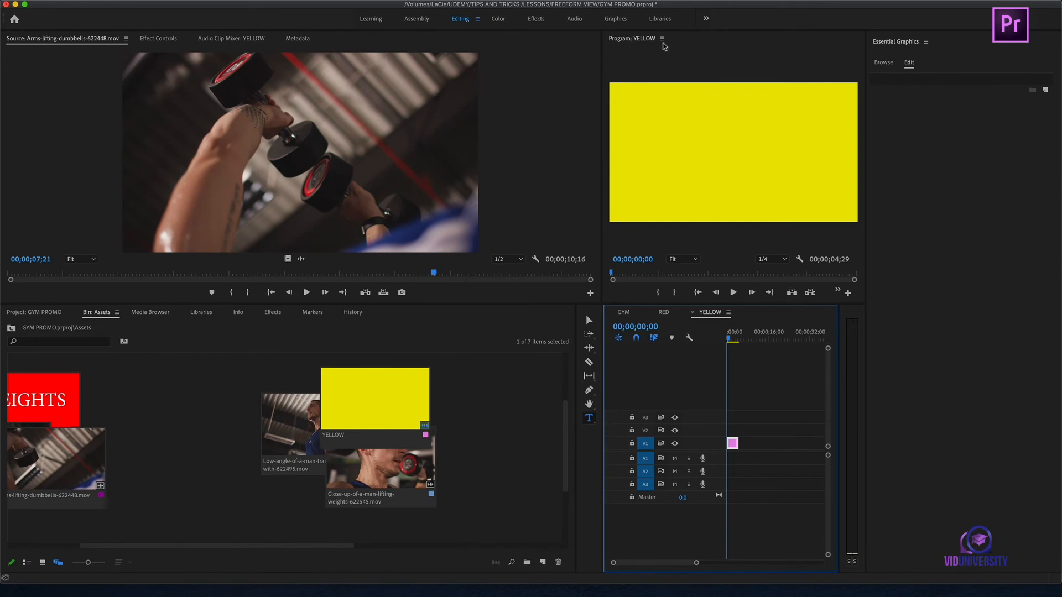
# - Add the text EXERCISE over the yellow matte in a wide text box positioned at about 116, 273
pyautogui.moveTo(625, 119); pyautogui.dragTo(836, 198)
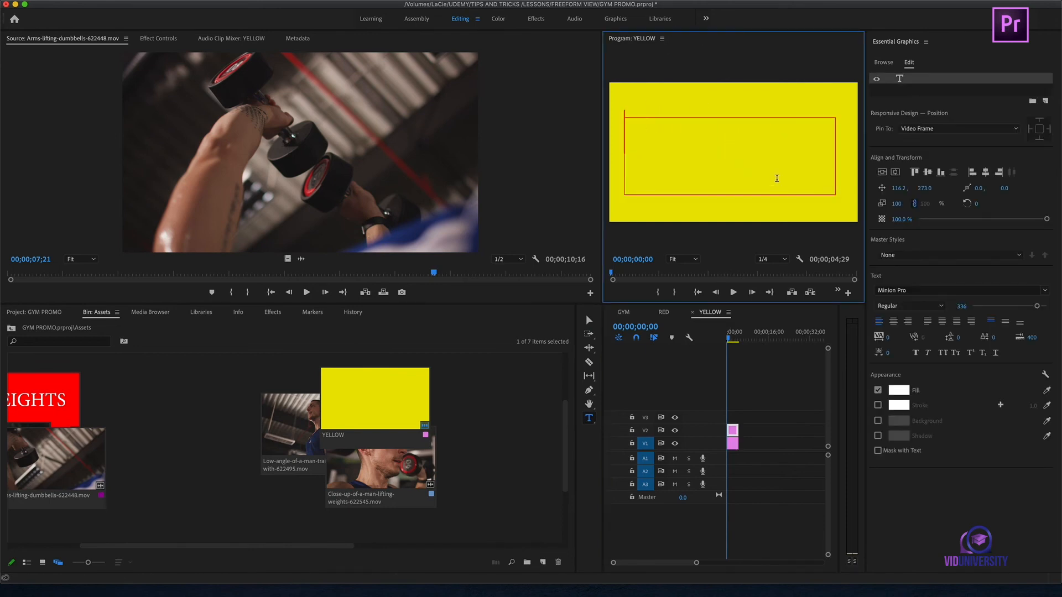
pyautogui.write('EXERCI')
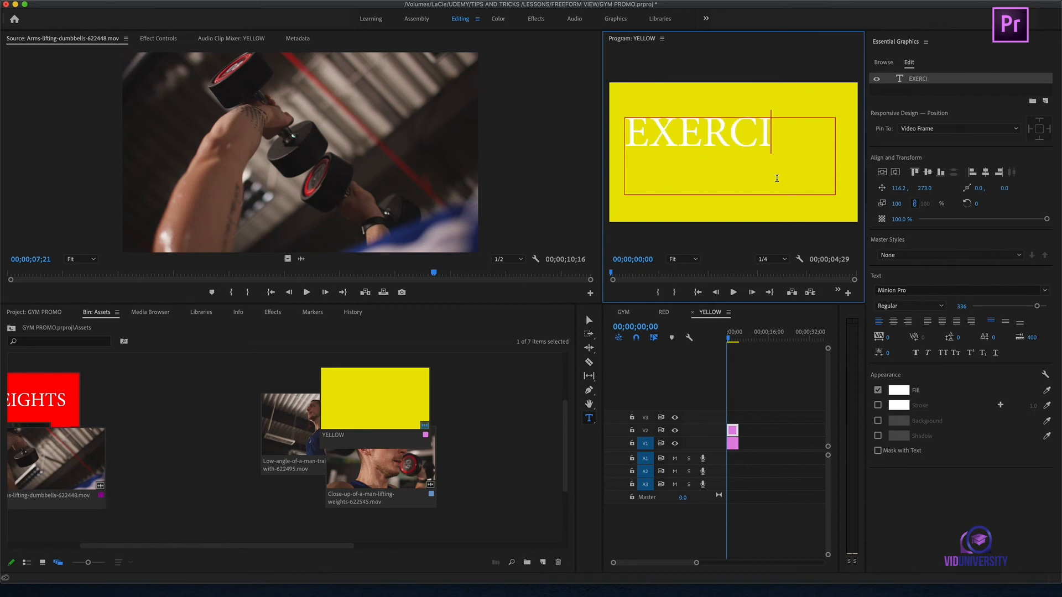
pyautogui.write('SE')
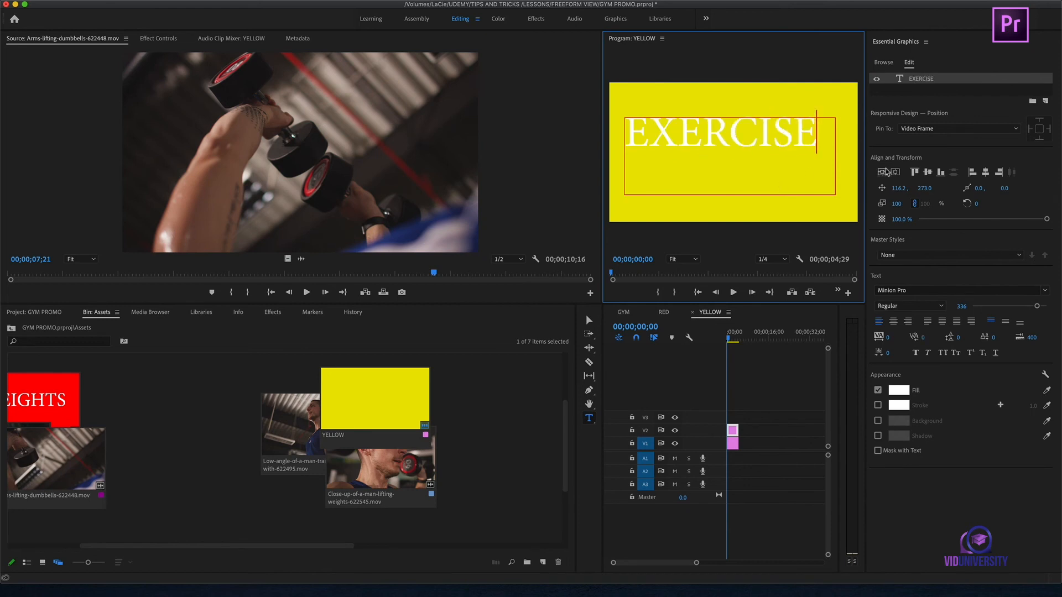
pyautogui.click(773, 432)
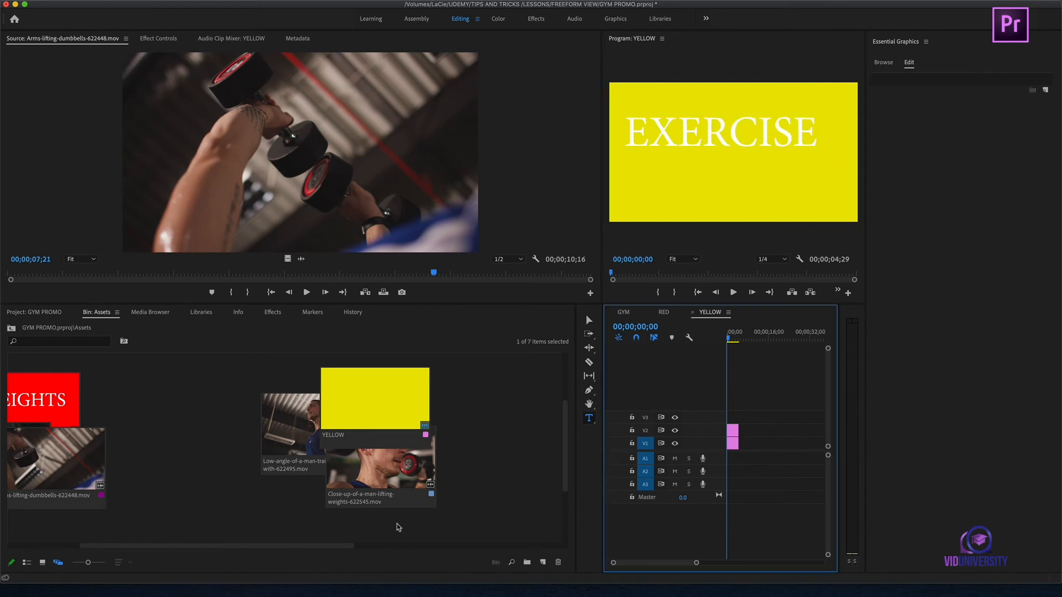
# - Bring the YELLOW sequence labeled EXERCISE over to the head of the man-training group in the Assets bin
pyautogui.scroll(-3, 396, 526)
pyautogui.scroll(5, 396, 527)
pyautogui.moveTo(323, 548); pyautogui.dragTo(233, 550)
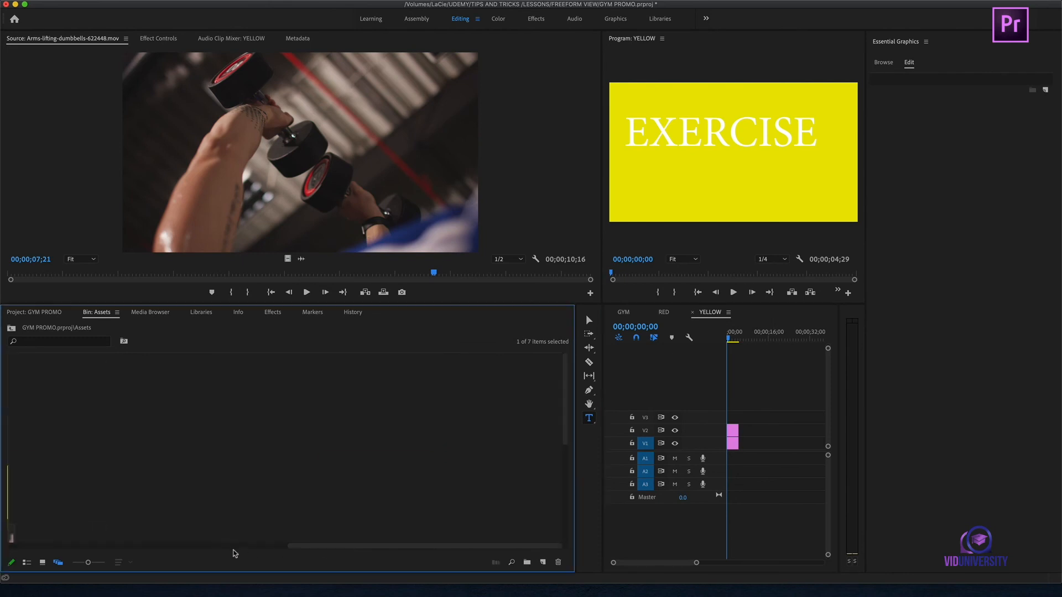
pyautogui.moveTo(320, 547); pyautogui.dragTo(69, 557)
pyautogui.scroll(-5, 294, 436)
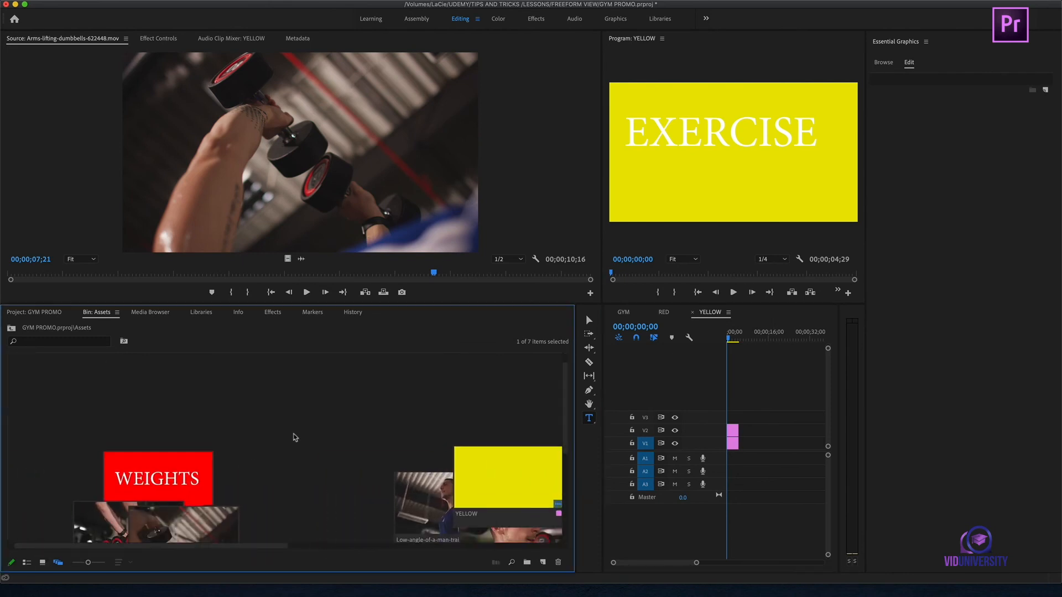
pyautogui.hscroll(-2, 294, 437)
pyautogui.moveTo(63, 489); pyautogui.dragTo(437, 381)
pyautogui.scroll(4, 415, 426)
pyautogui.moveTo(421, 463); pyautogui.dragTo(487, 385)
# - Hide the plain YELLOW matte lying over the man-training group
pyautogui.click(489, 450)
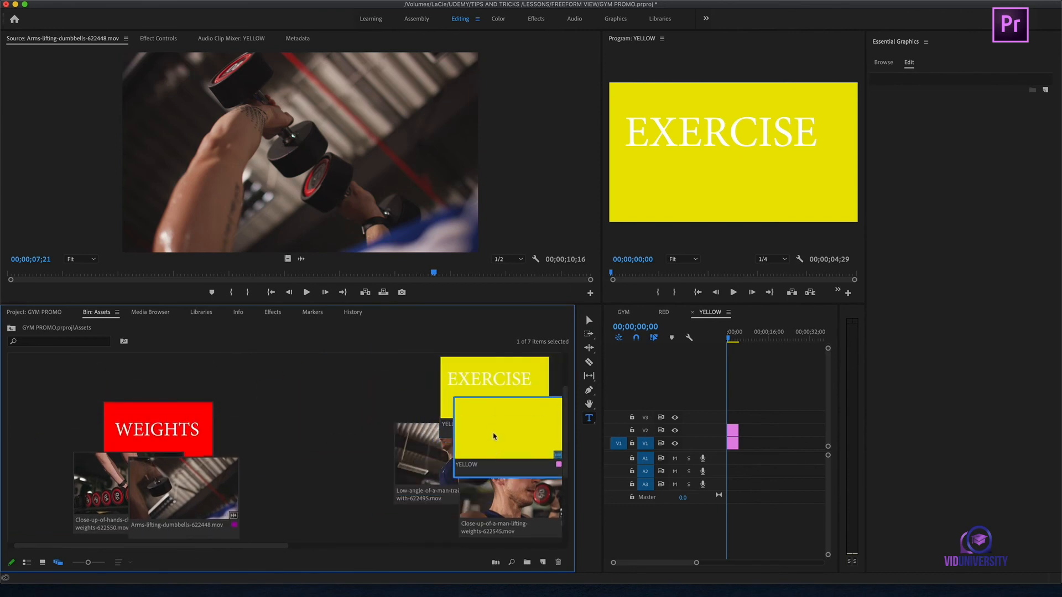
pyautogui.rightClick(488, 437)
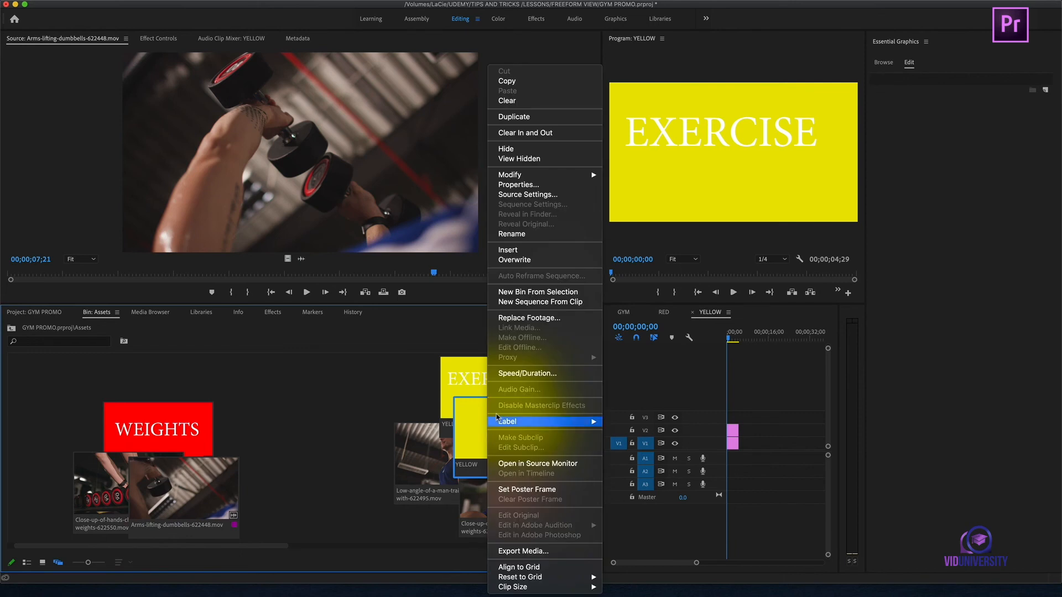
pyautogui.click(545, 149)
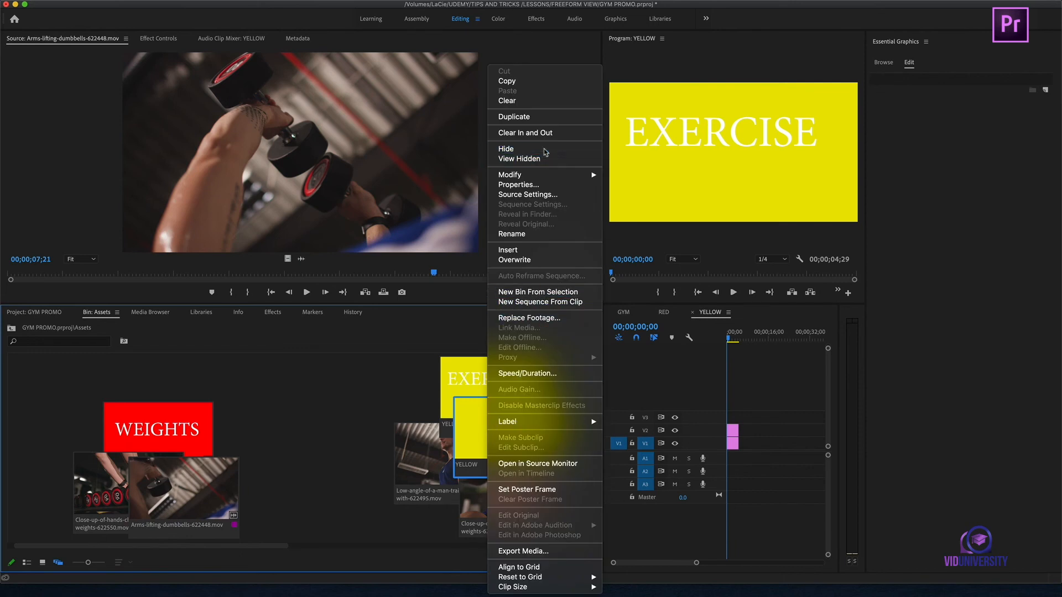
# - Move the man-lifting close-up and the low-angle training clip up under the EXERCISE heading, overlapping in front of it
pyautogui.moveTo(545, 472); pyautogui.dragTo(546, 450)
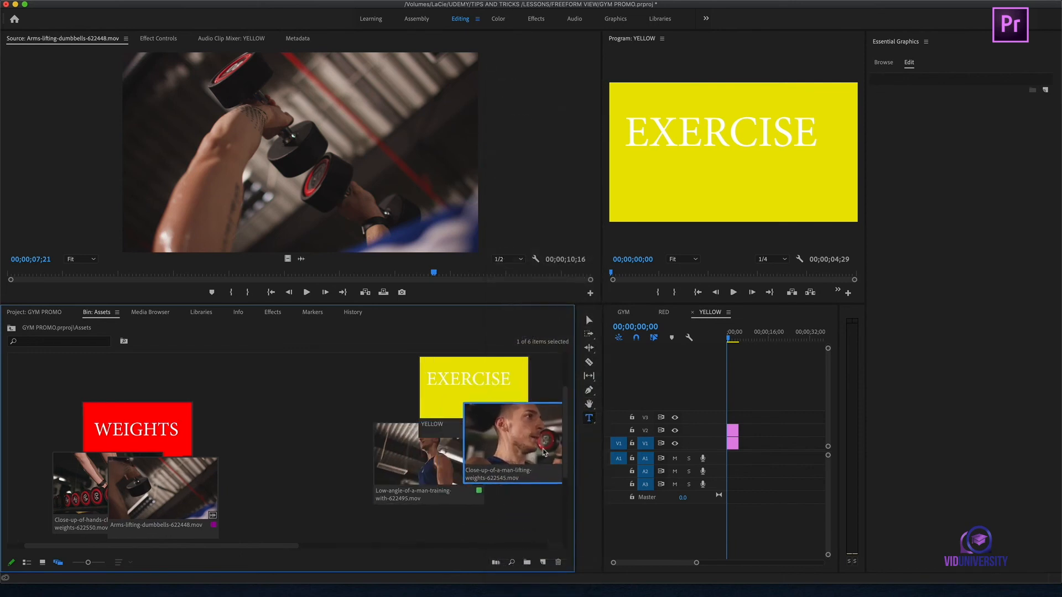
pyautogui.moveTo(429, 471); pyautogui.dragTo(435, 444)
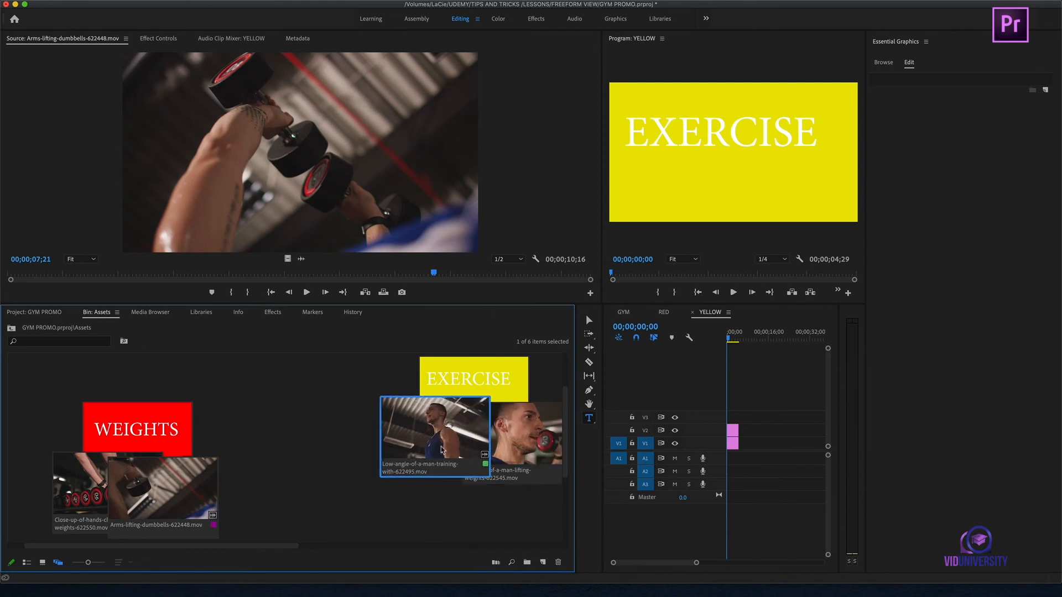
pyautogui.click(514, 427)
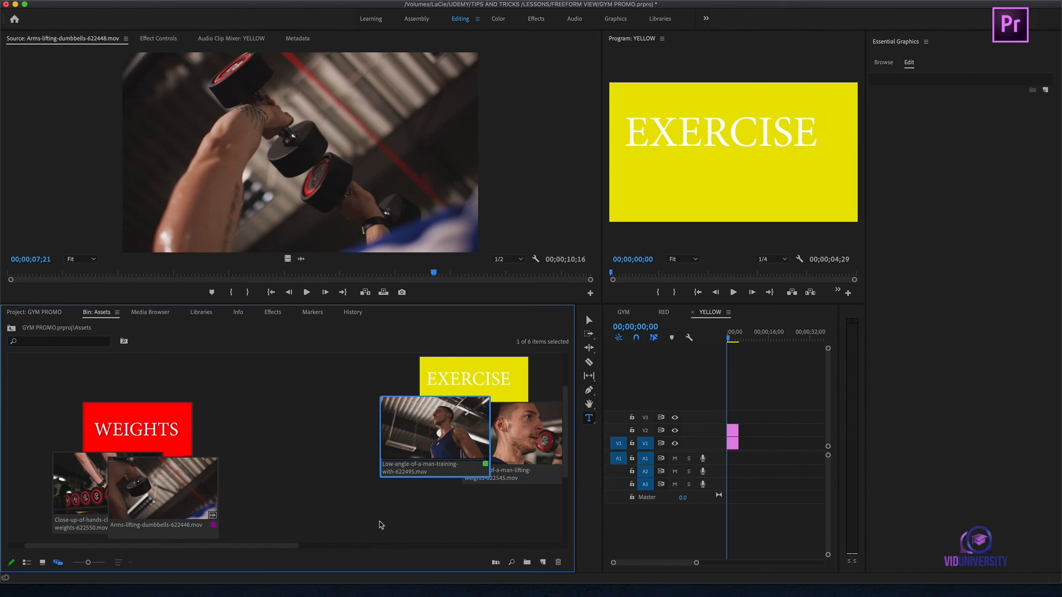
# - Move the WEIGHTS and EXERCISE sequences up, clear of the clips grouped beneath them
pyautogui.scroll(-4, 382, 525)
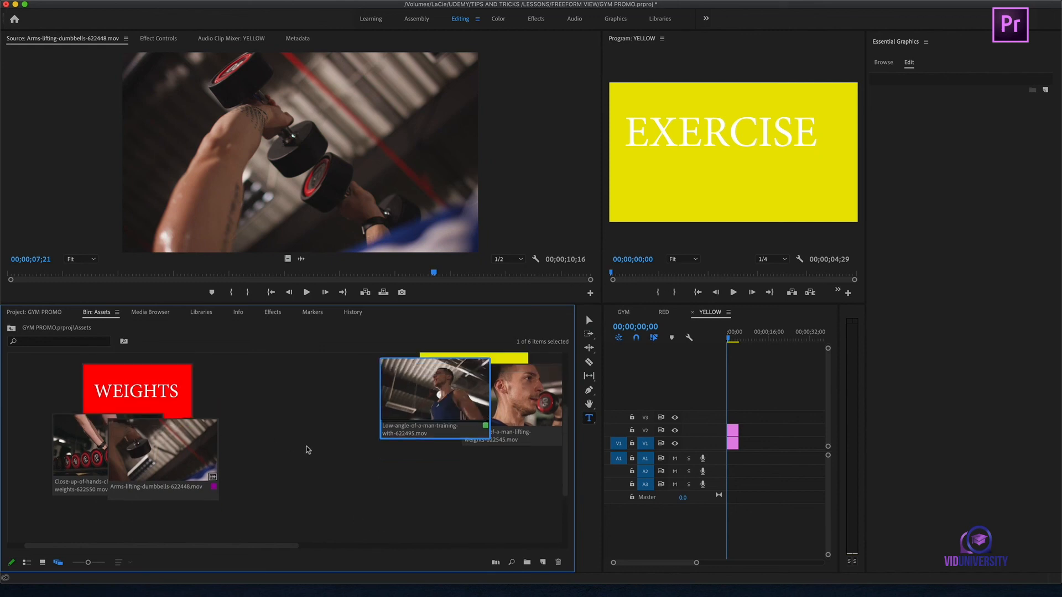
pyautogui.scroll(5, 314, 450)
pyautogui.moveTo(156, 451); pyautogui.dragTo(126, 379)
pyautogui.scroll(4, 306, 455)
pyautogui.moveTo(473, 427); pyautogui.dragTo(472, 370)
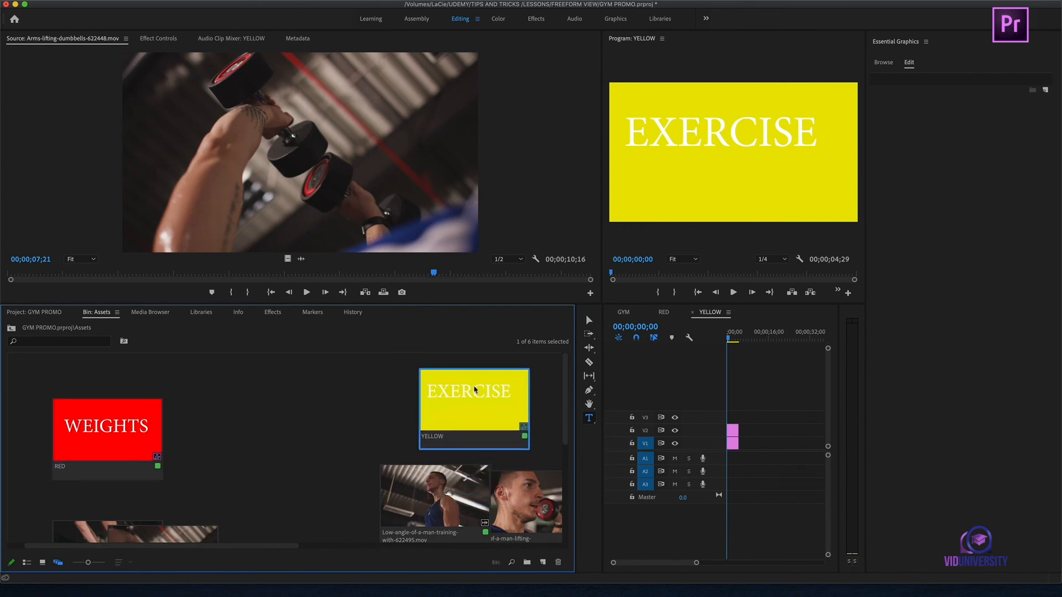
pyautogui.moveTo(118, 451); pyautogui.dragTo(122, 407)
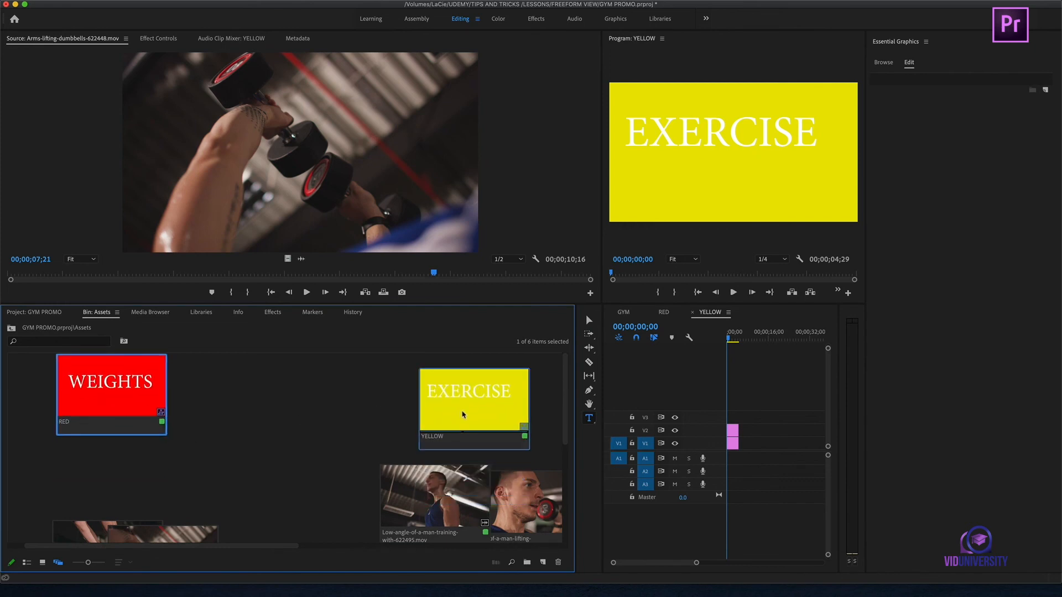
pyautogui.moveTo(464, 416); pyautogui.dragTo(458, 402)
# - Separate the two dumbbell clips into a row, hands-choosing-weights first and arms-lifting second, opening each in the Source Monitor
pyautogui.scroll(-3, 240, 476)
pyautogui.scroll(-3, 238, 475)
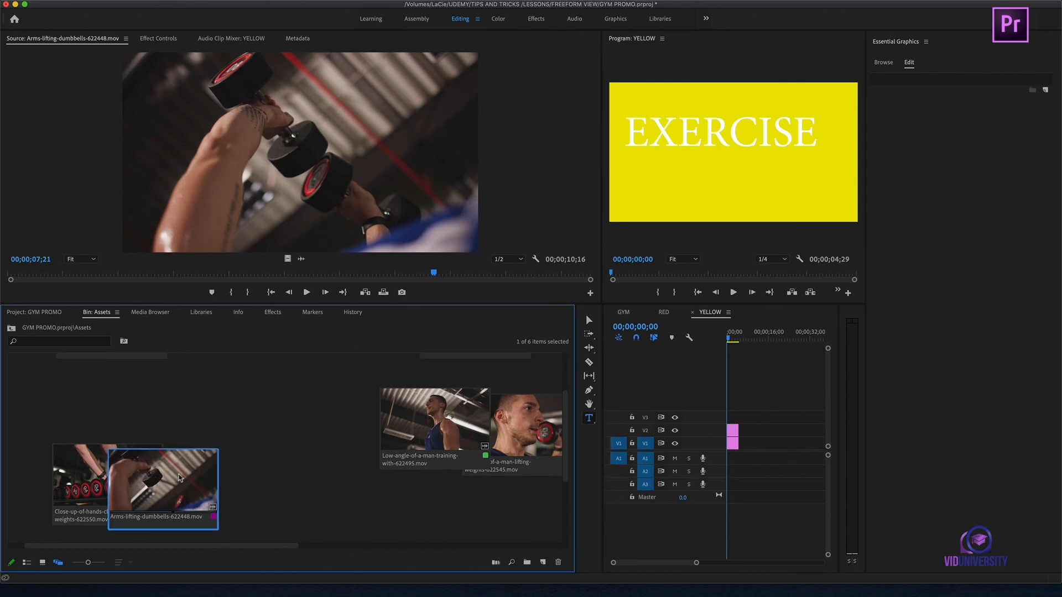
pyautogui.moveTo(109, 479); pyautogui.dragTo(225, 485)
pyautogui.moveTo(109, 488); pyautogui.dragTo(87, 424)
pyautogui.doubleClick(87, 425)
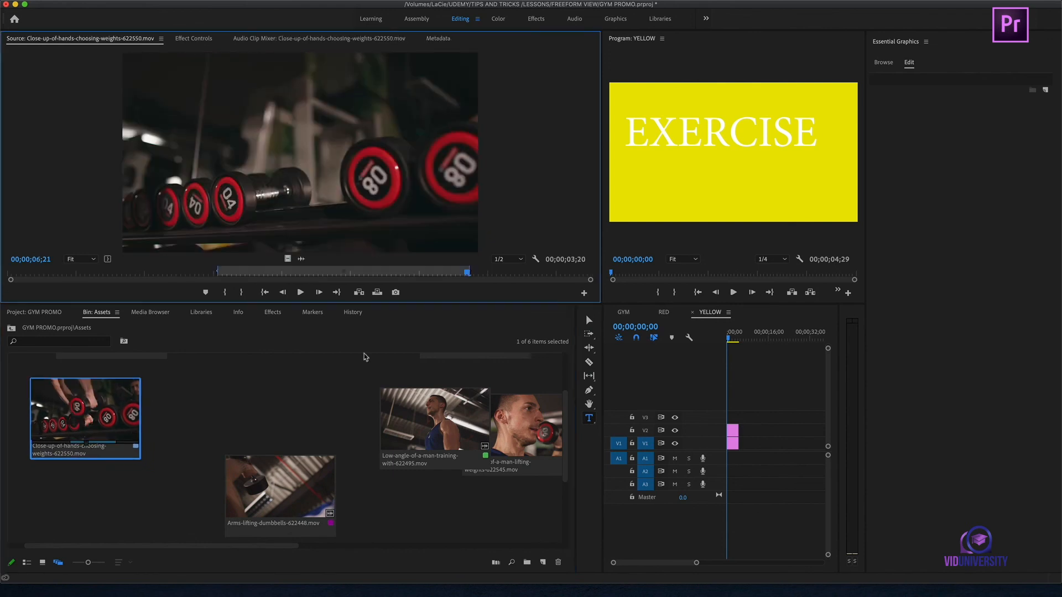
pyautogui.click(277, 490)
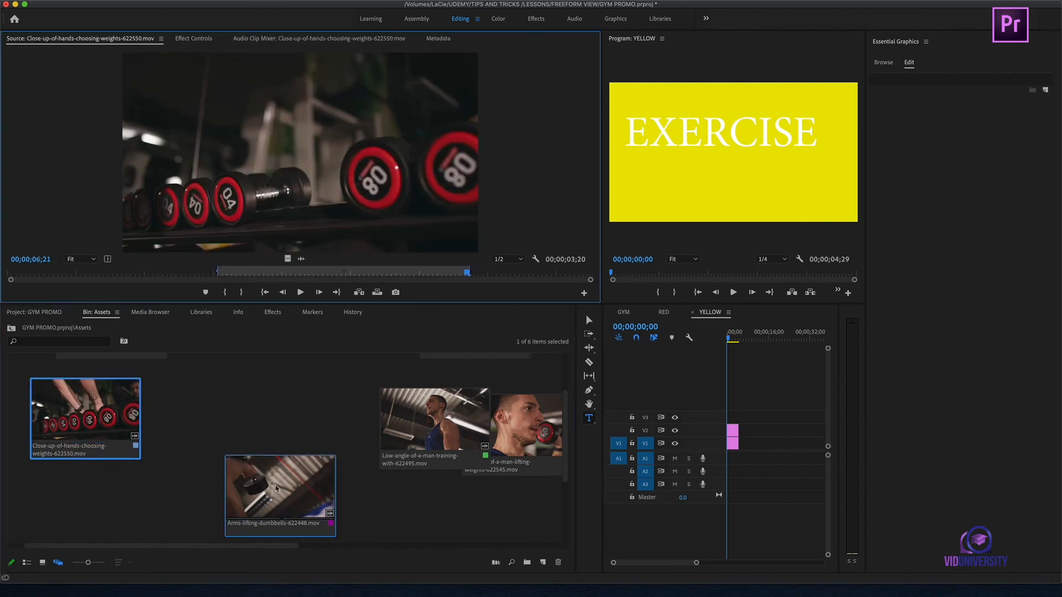
pyautogui.moveTo(276, 501); pyautogui.dragTo(199, 417)
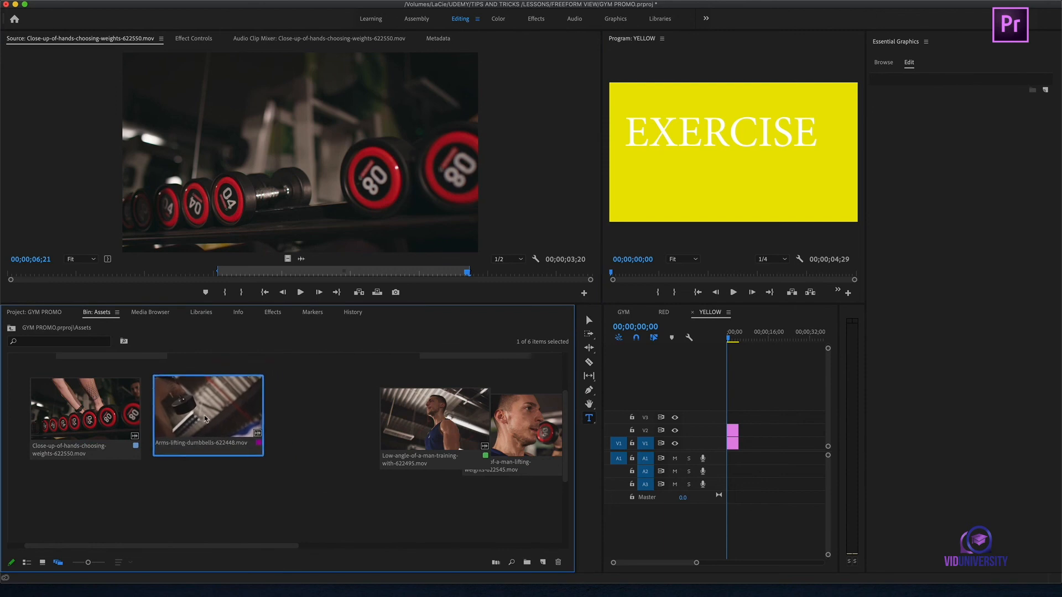
pyautogui.doubleClick(199, 418)
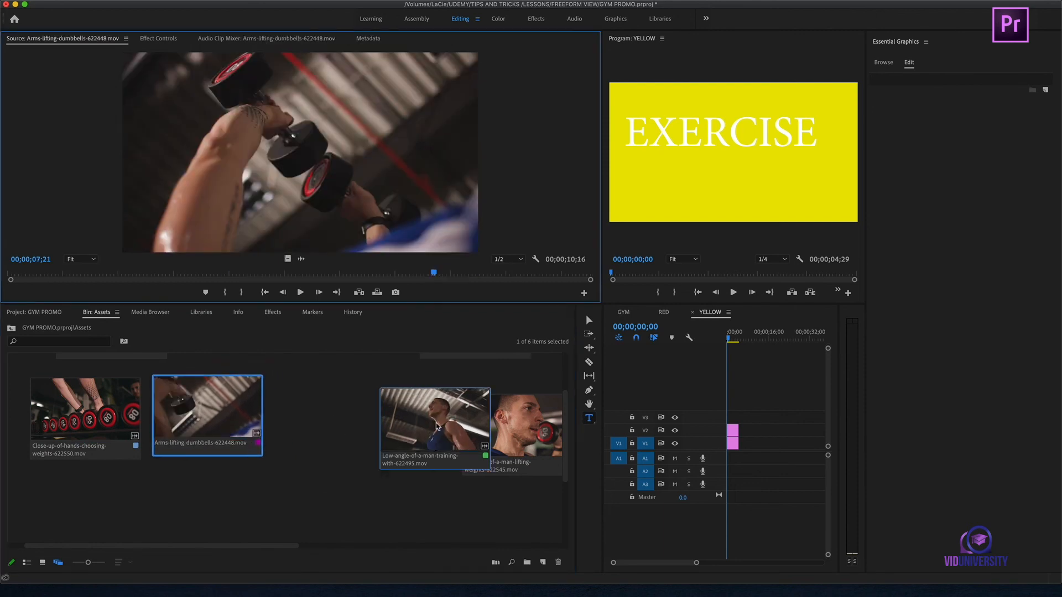
# - Continue the row with the close-up of the man lifting weights third and the low-angle training clip fourth
pyautogui.moveTo(530, 422); pyautogui.dragTo(331, 399)
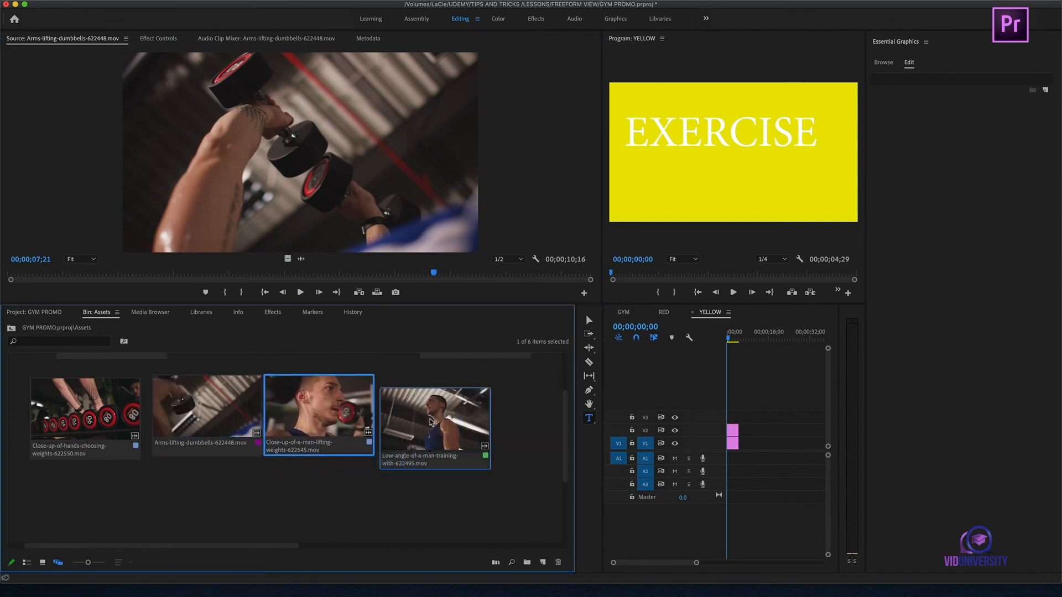
pyautogui.moveTo(431, 418); pyautogui.dragTo(497, 405)
pyautogui.moveTo(348, 418)
pyautogui.mouseDown()
pyautogui.moveTo(371, 421)
pyautogui.moveTo(351, 419)
pyautogui.mouseUp()
pyautogui.moveTo(483, 416); pyautogui.dragTo(417, 413)
pyautogui.click(434, 510)
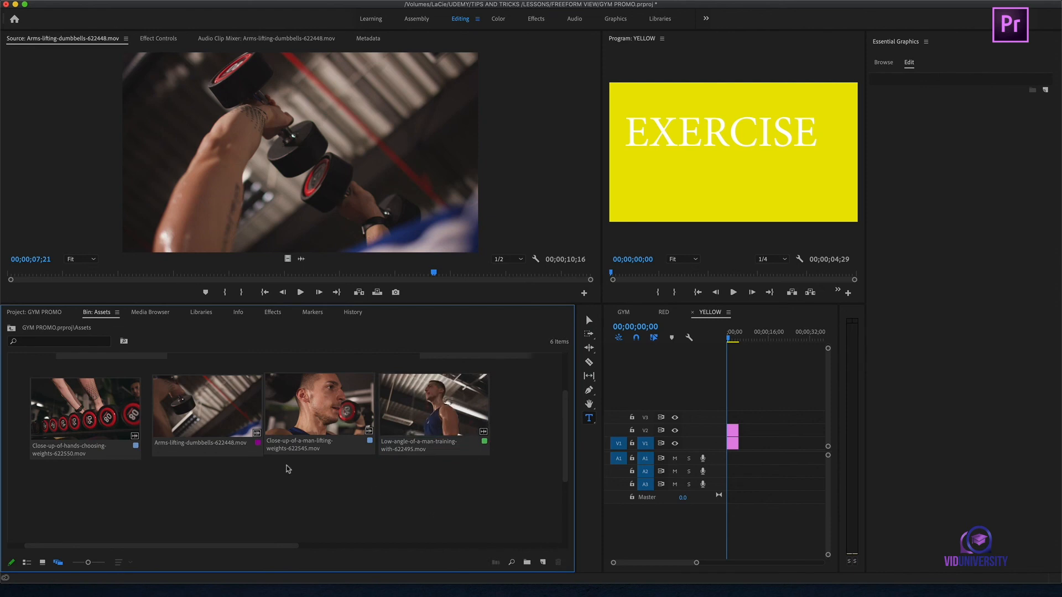
# - Create a new sequence from the four clips of the row, selected in order from hands-choosing-weights to low-angle training
pyautogui.click(105, 426)
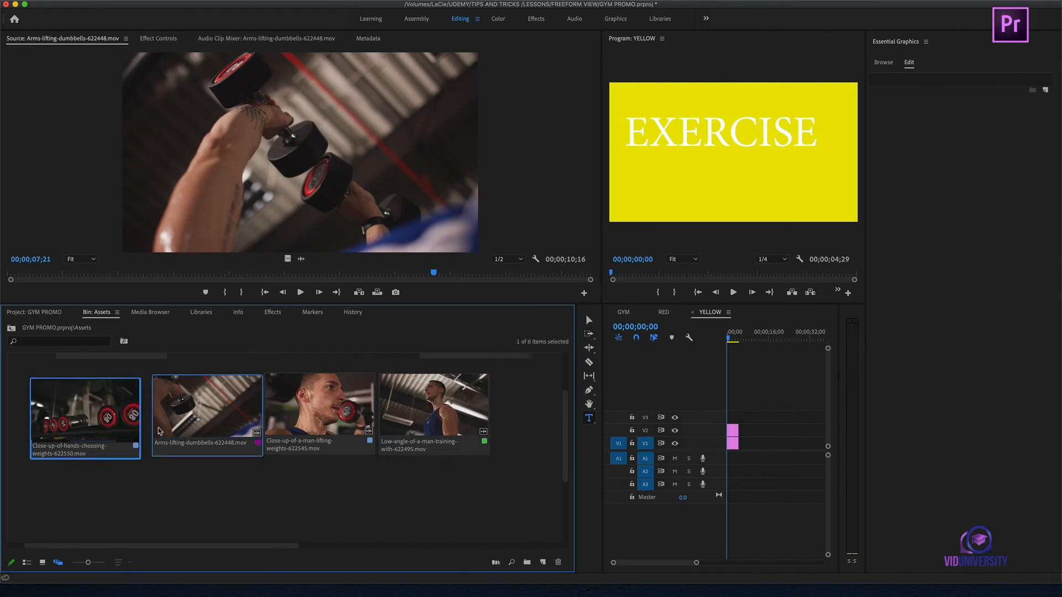
pyautogui.keyDown('shift'); pyautogui.click(191, 415); pyautogui.keyUp('shift')
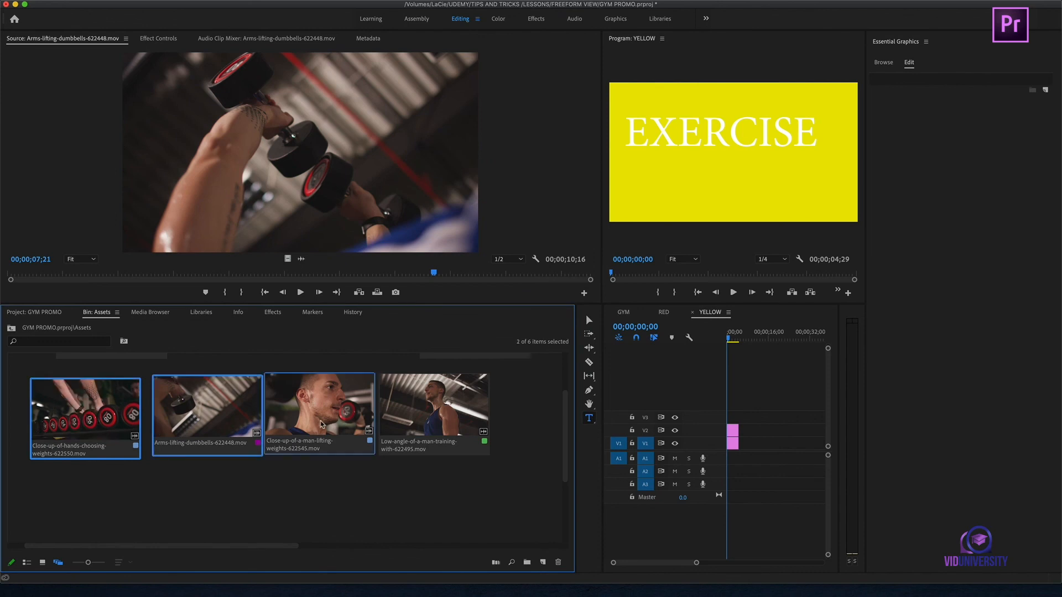
pyautogui.keyDown('shift'); pyautogui.click(321, 424); pyautogui.keyUp('shift')
pyautogui.keyDown('shift'); pyautogui.click(433, 416); pyautogui.keyUp('shift')
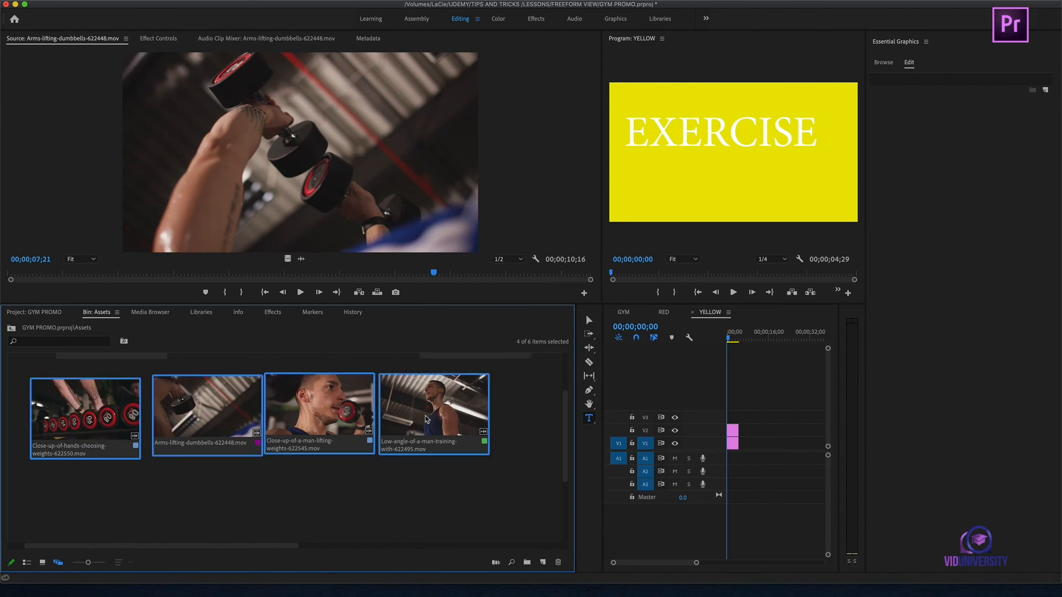
pyautogui.rightClick(426, 419)
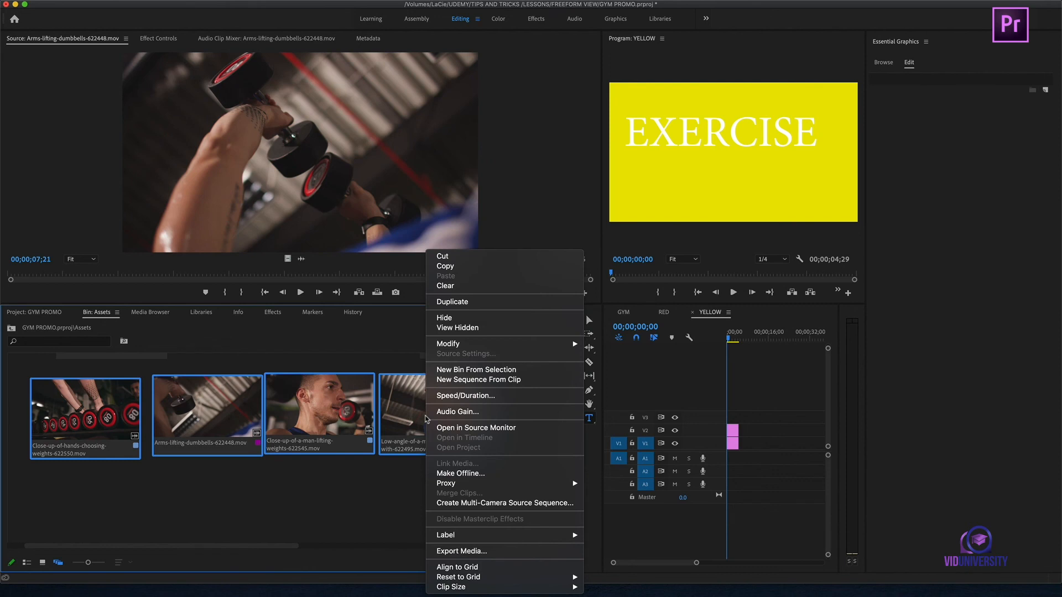
pyautogui.click(473, 381)
# - Play the new four-clip sequence from its start
pyautogui.scroll(-1, 438, 474)
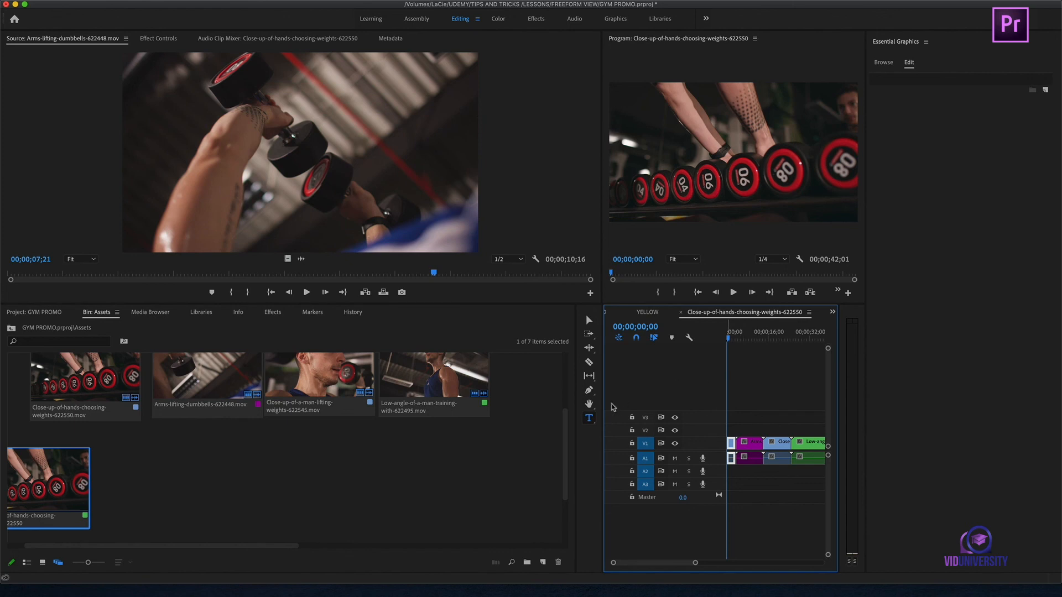
pyautogui.press('space')
pyautogui.moveTo(715, 338); pyautogui.dragTo(708, 338)
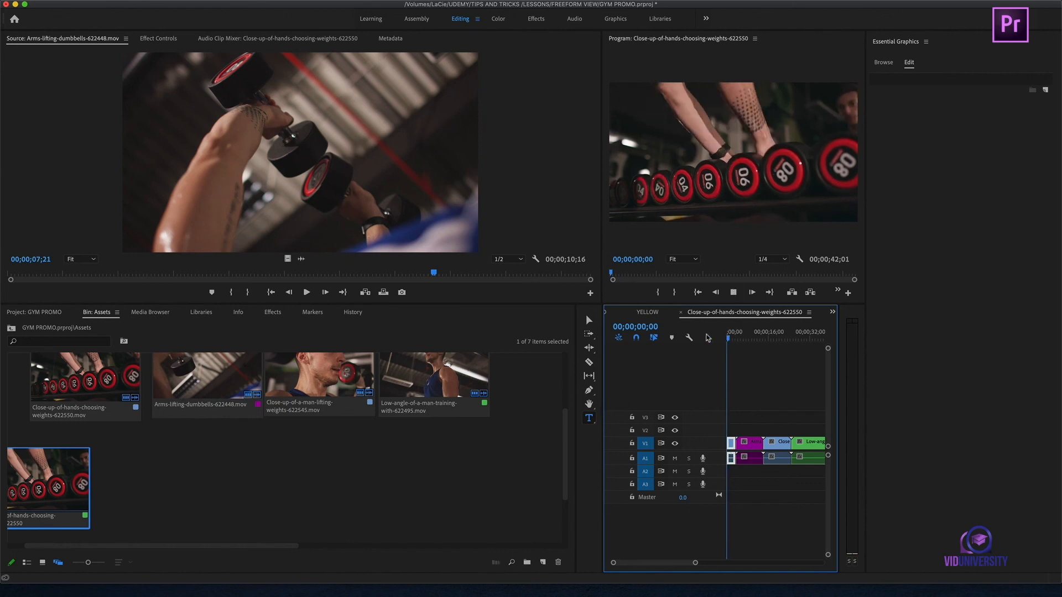